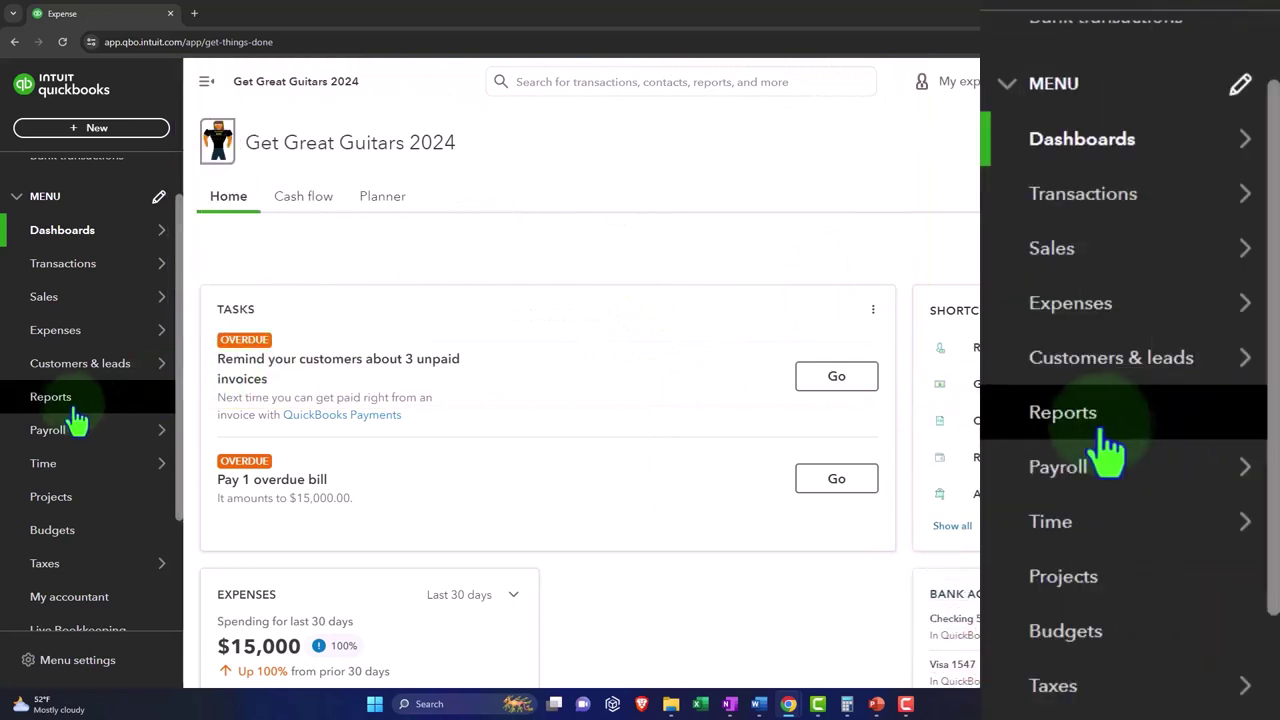
Step: Open the Balance Sheet, Profit and Loss, and Trial Balance favorite reports, each in its own new browser tab
{"action": "left_click", "coordinate": [72, 405]}
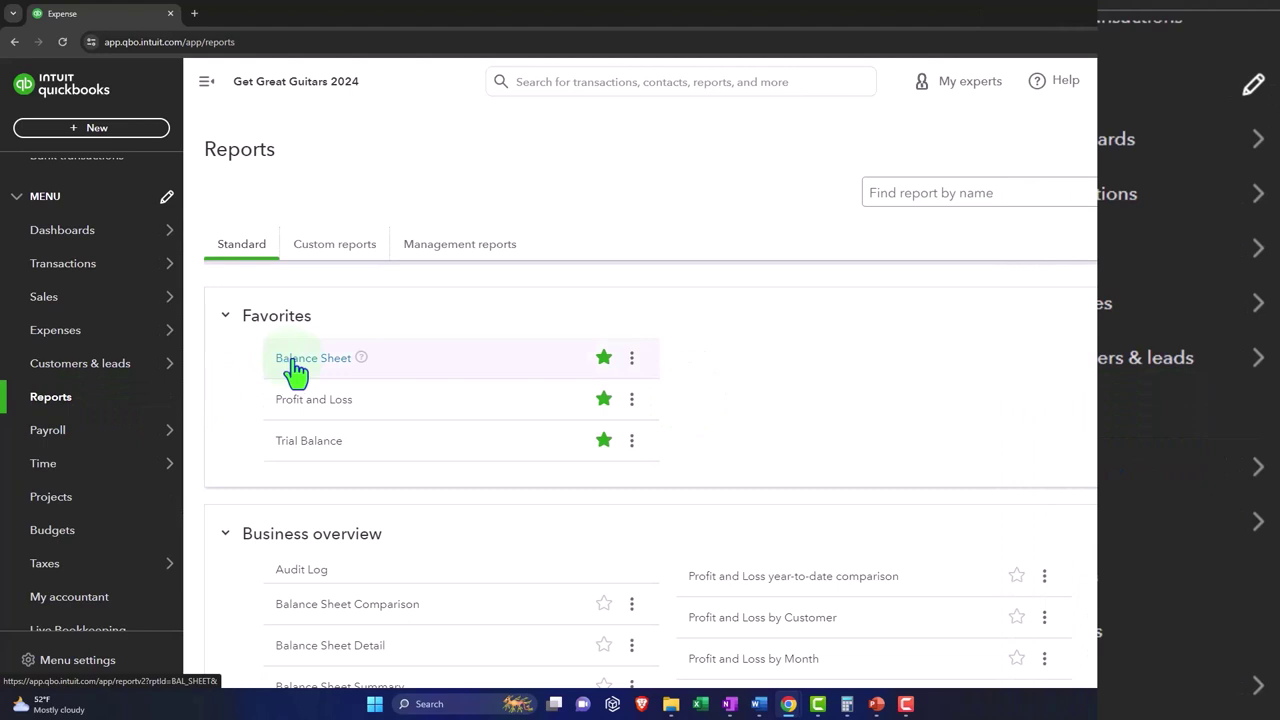
{"action": "right_click", "coordinate": [296, 370]}
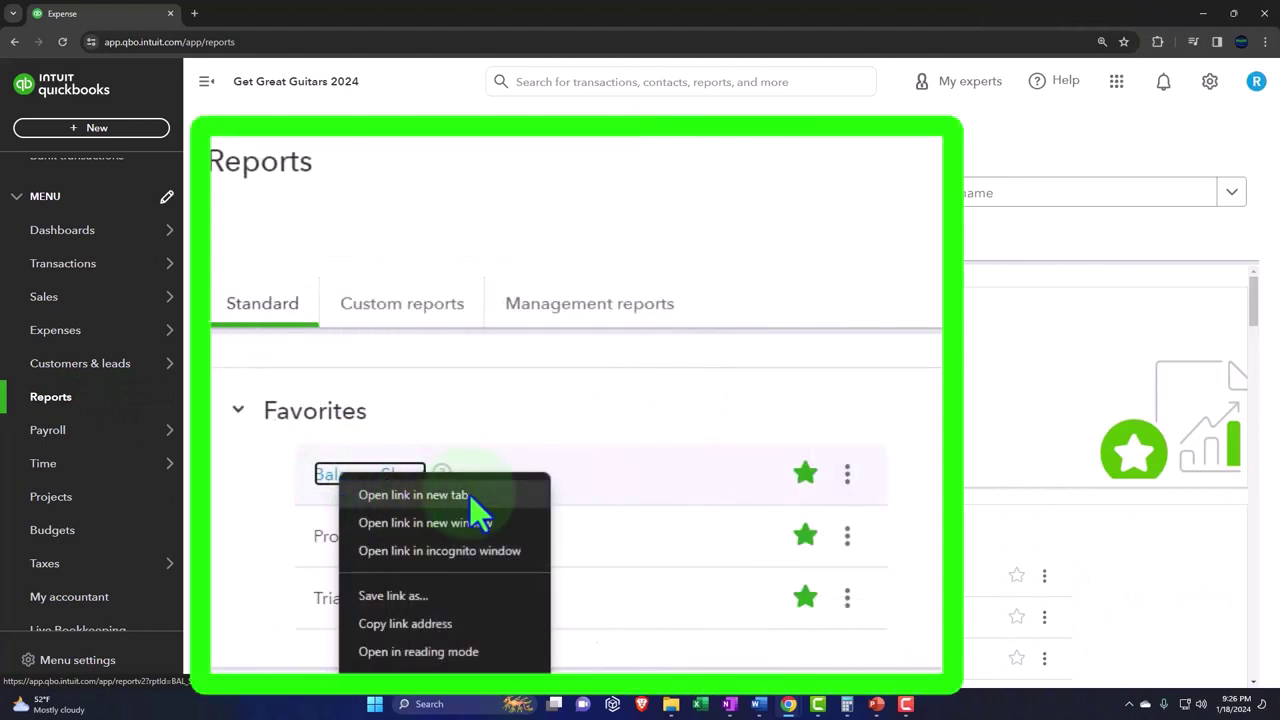
{"action": "left_click", "coordinate": [469, 494]}
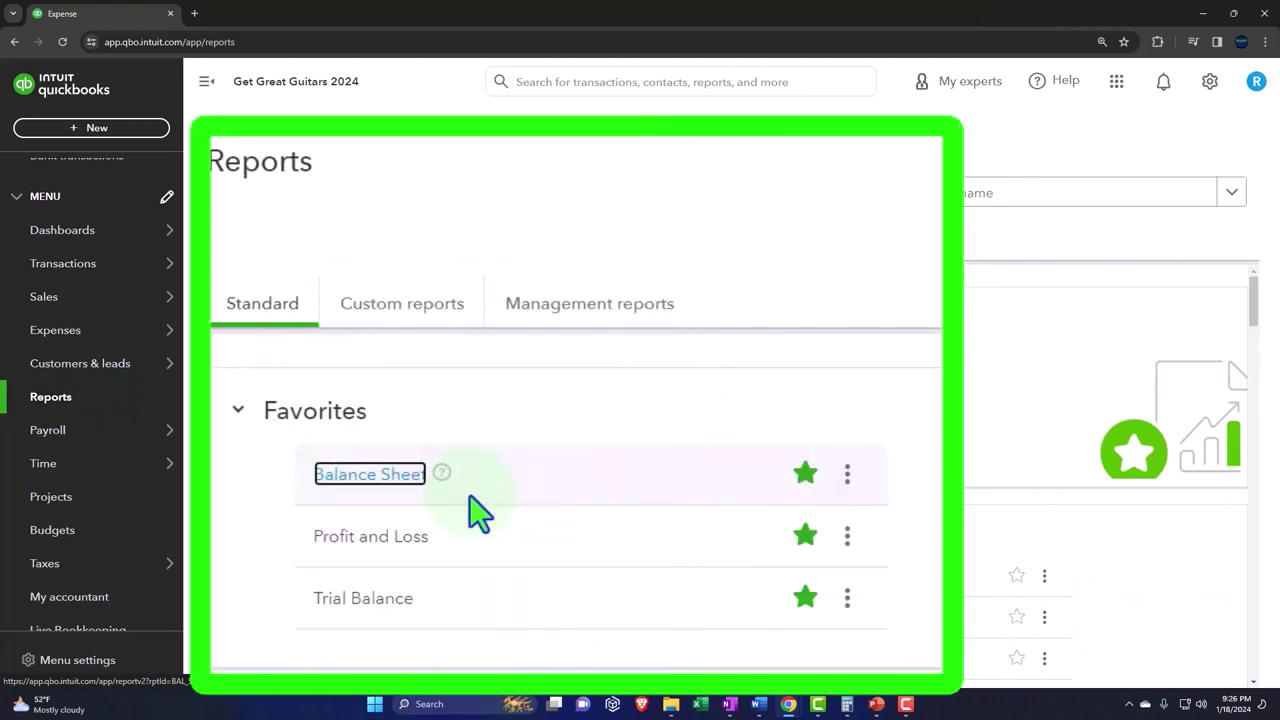
{"action": "right_click", "coordinate": [386, 540]}
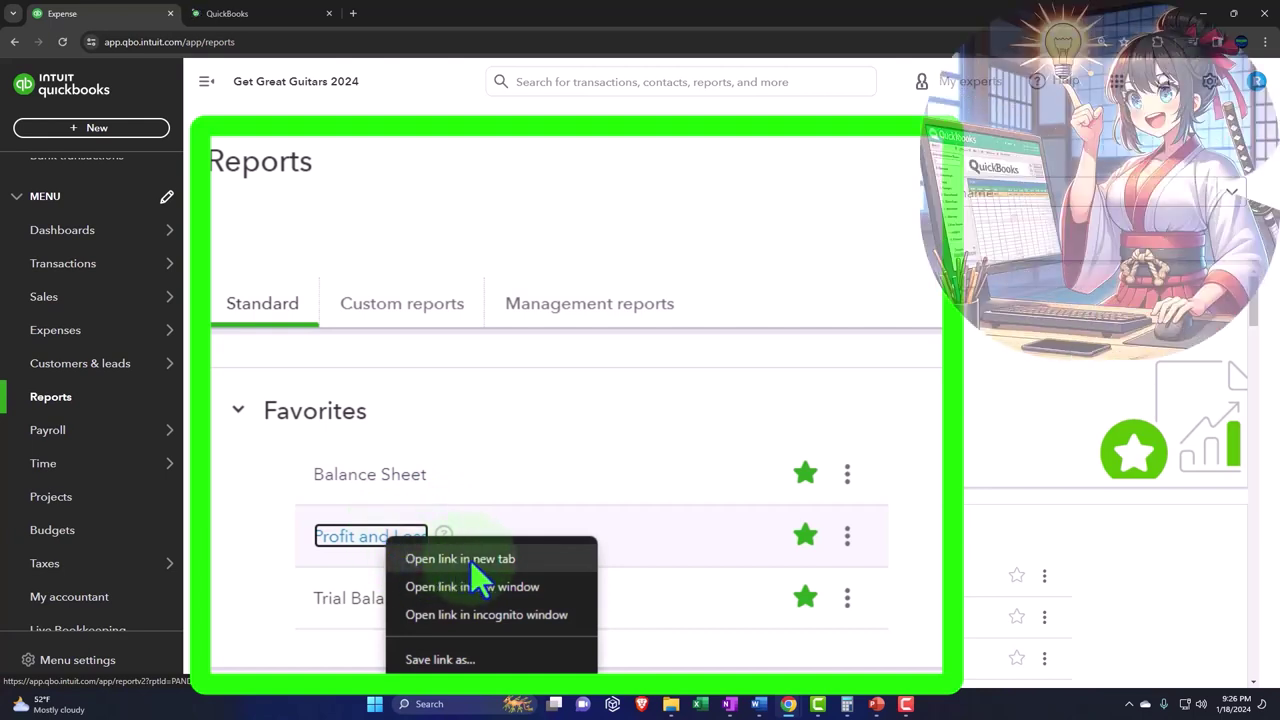
{"action": "left_click", "coordinate": [473, 562]}
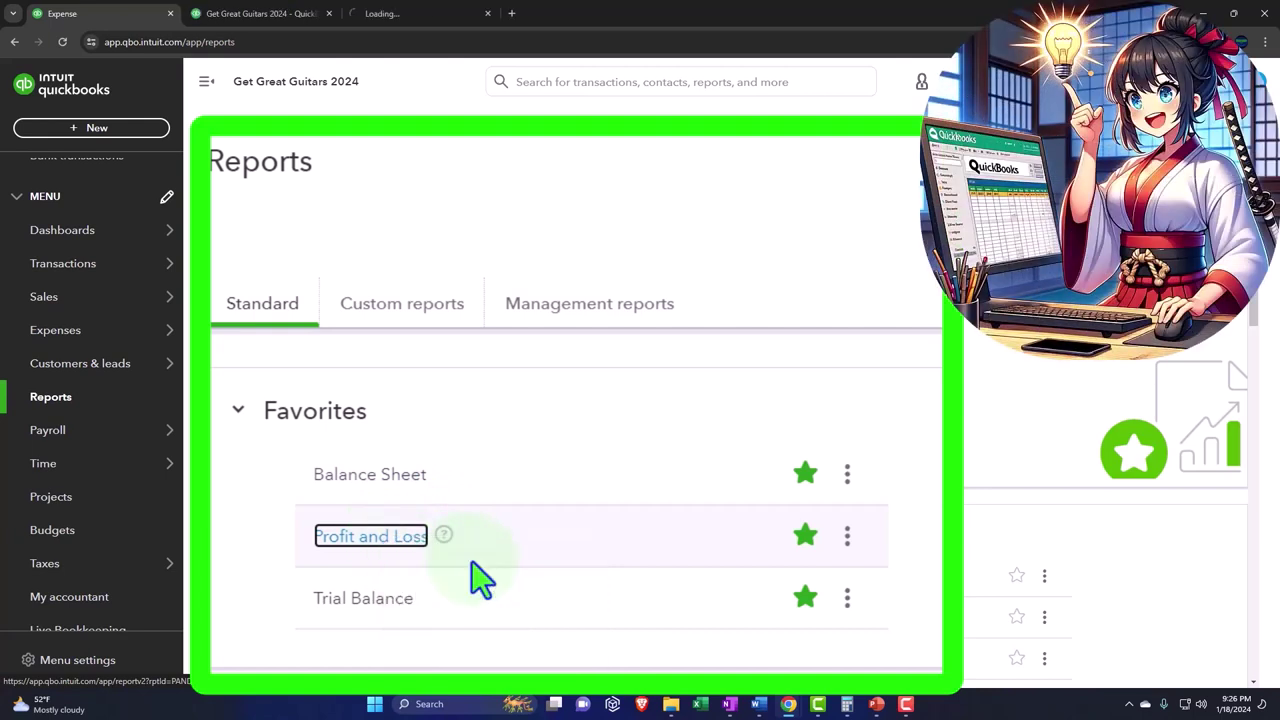
{"action": "right_click", "coordinate": [367, 600]}
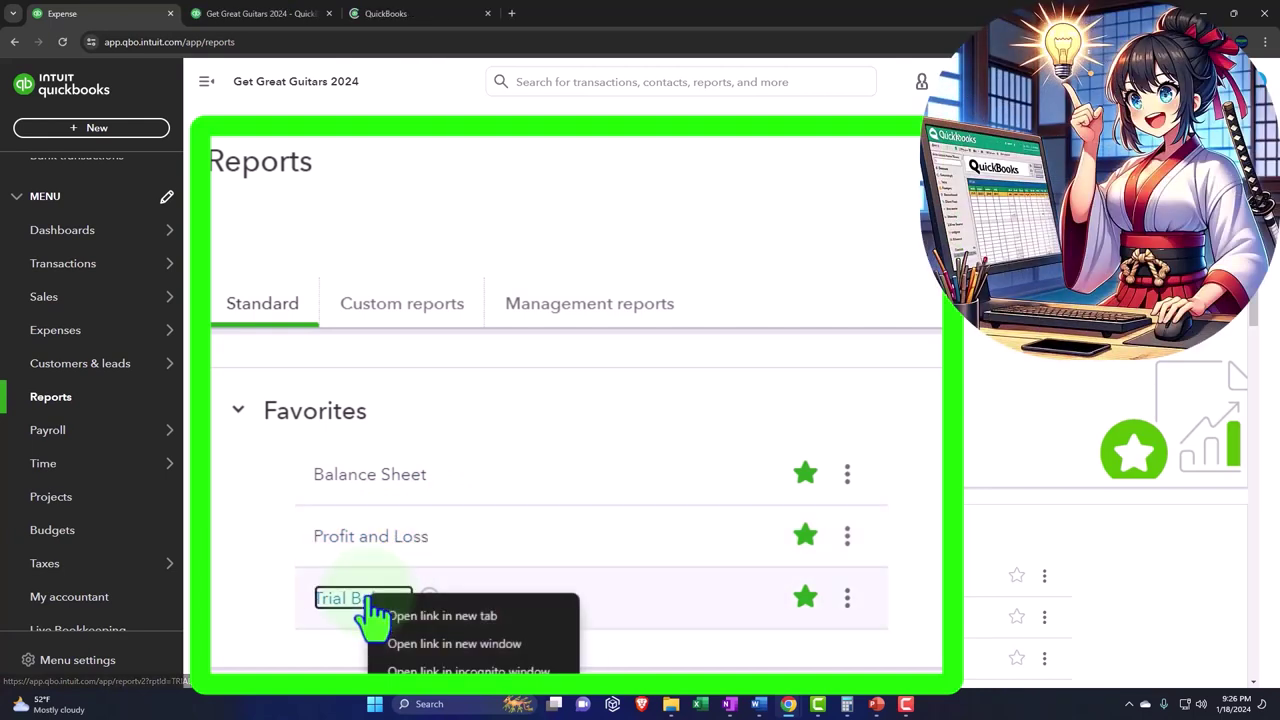
{"action": "left_click", "coordinate": [445, 616]}
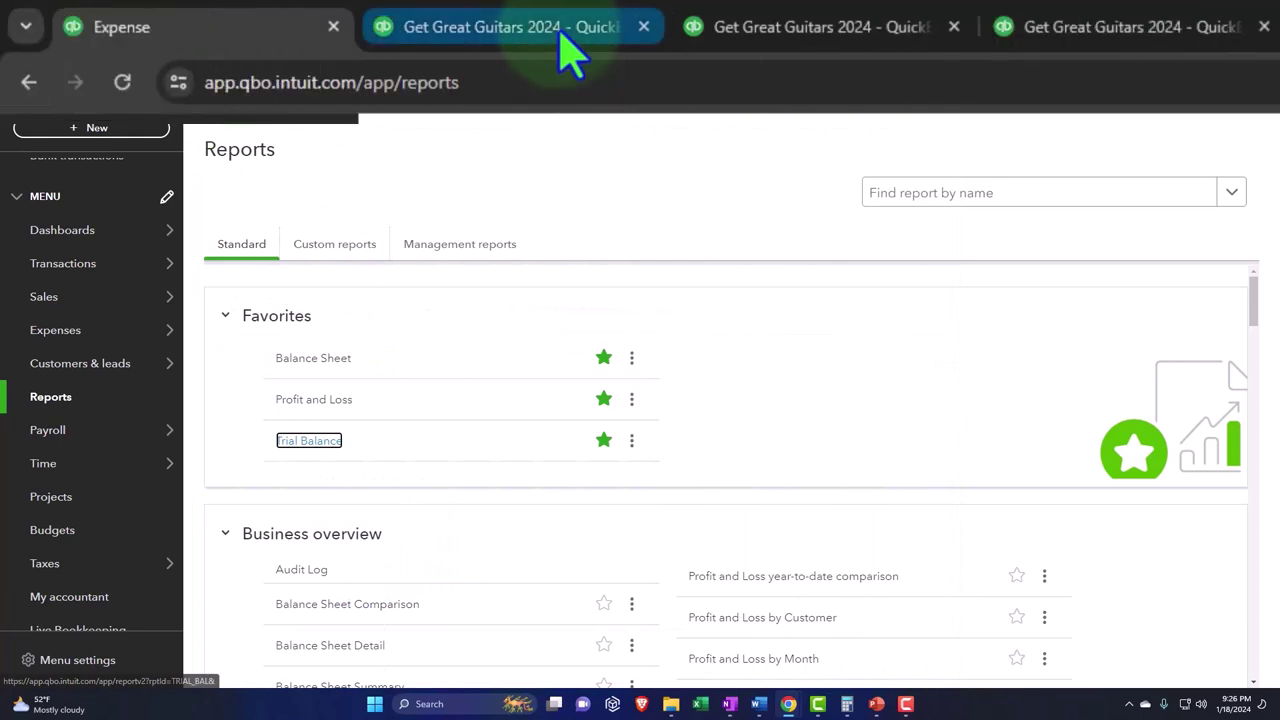
Step: Run the Balance Sheet report for the period 01/01/2024 to 01/31/2024
{"action": "left_click", "coordinate": [565, 52]}
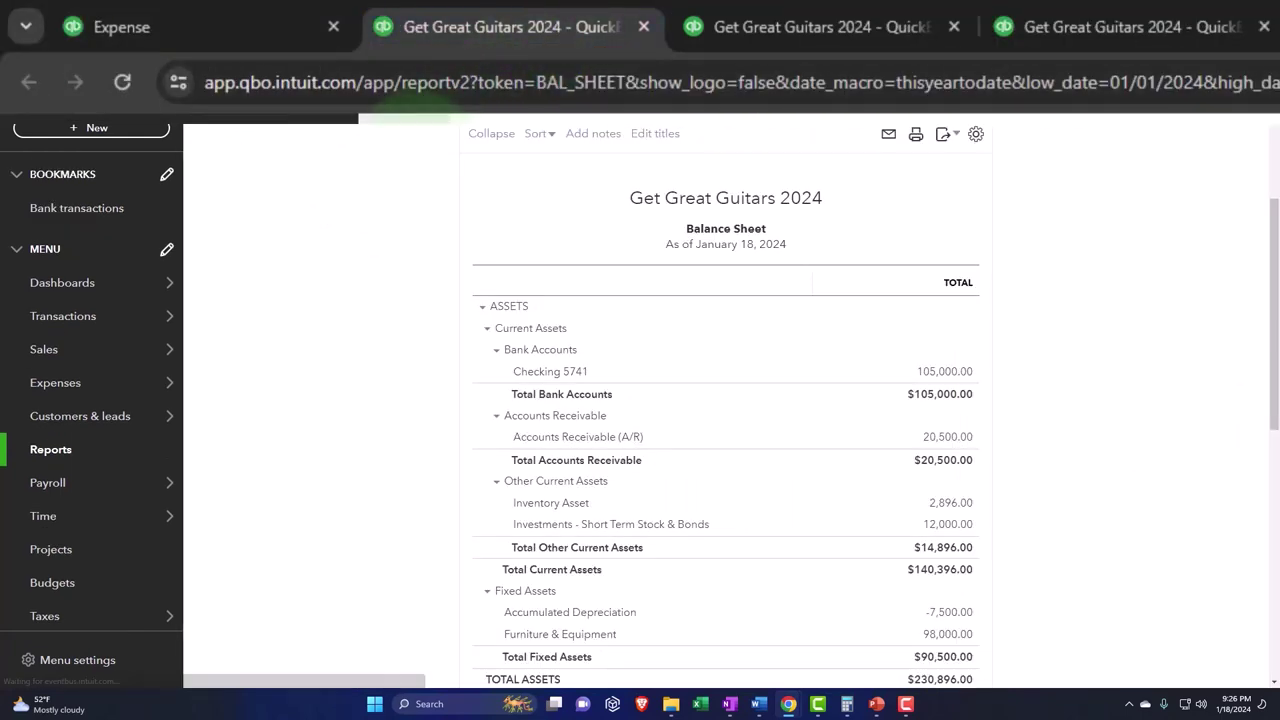
{"action": "scroll", "coordinate": [168, 312], "scroll_direction": "up", "scroll_amount": 2}
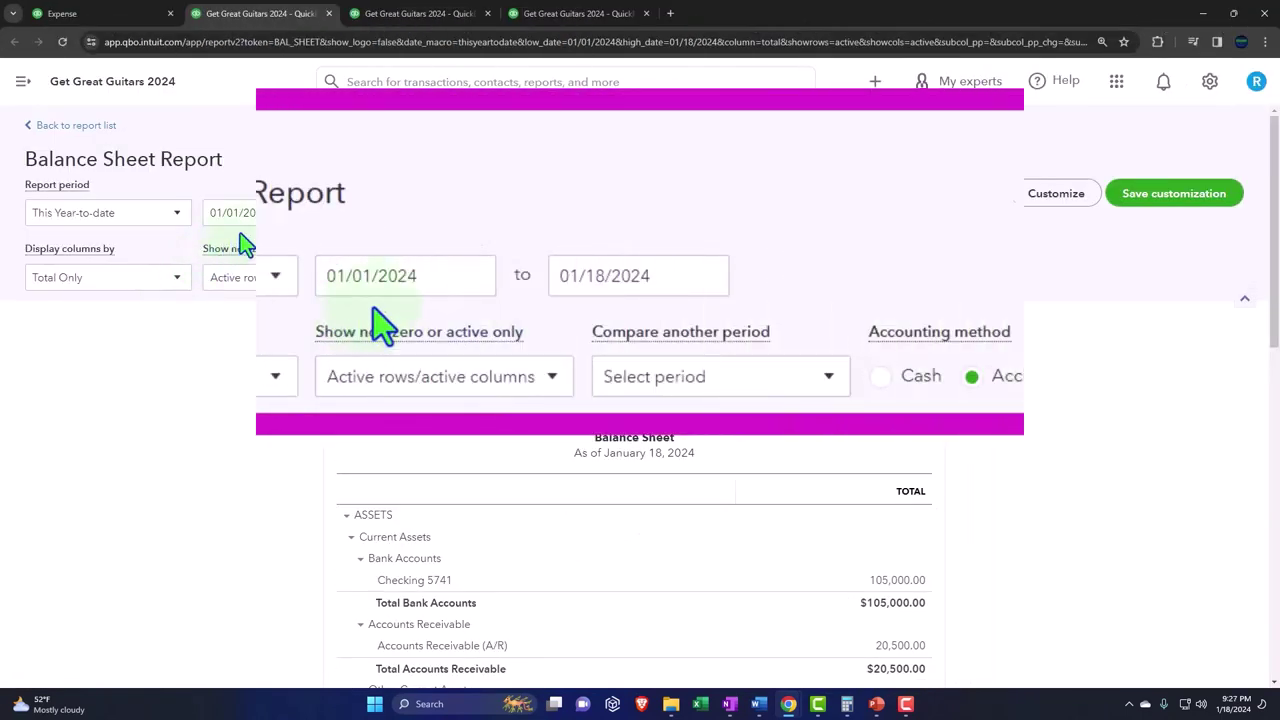
{"action": "left_click_drag", "start_coordinate": [278, 210], "coordinate": [141, 282]}
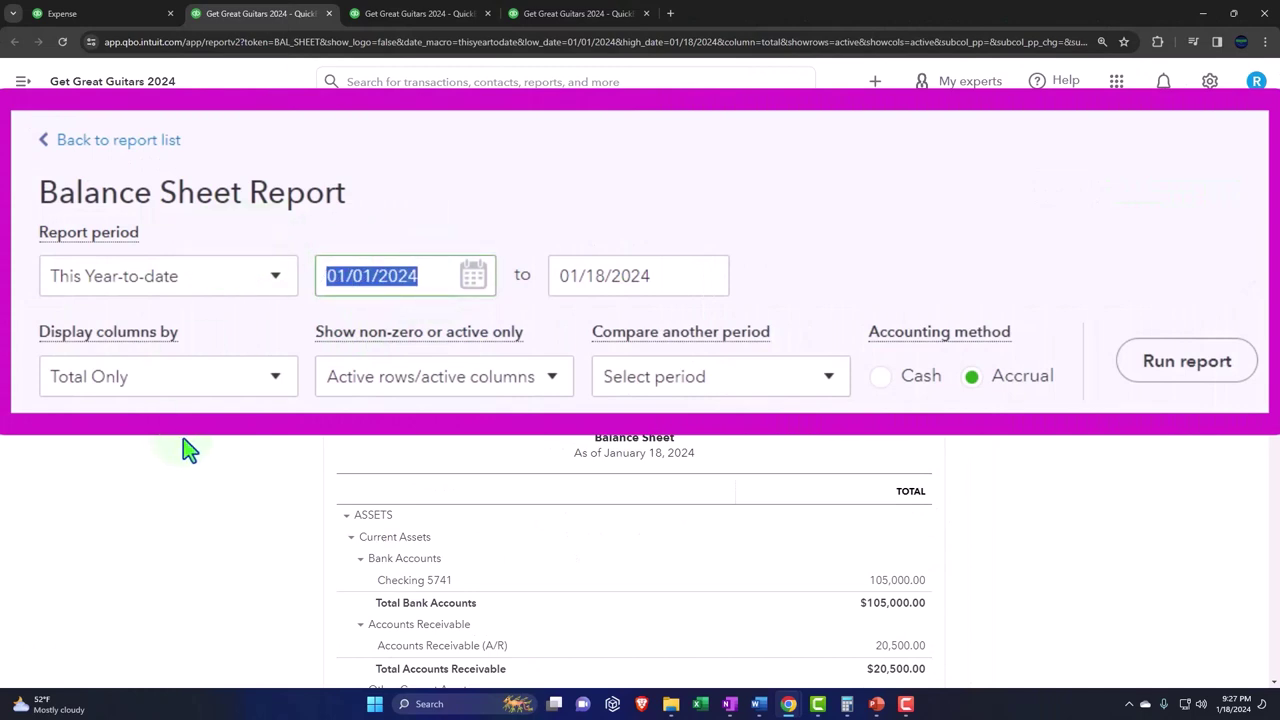
{"action": "type", "text": "01012024"}
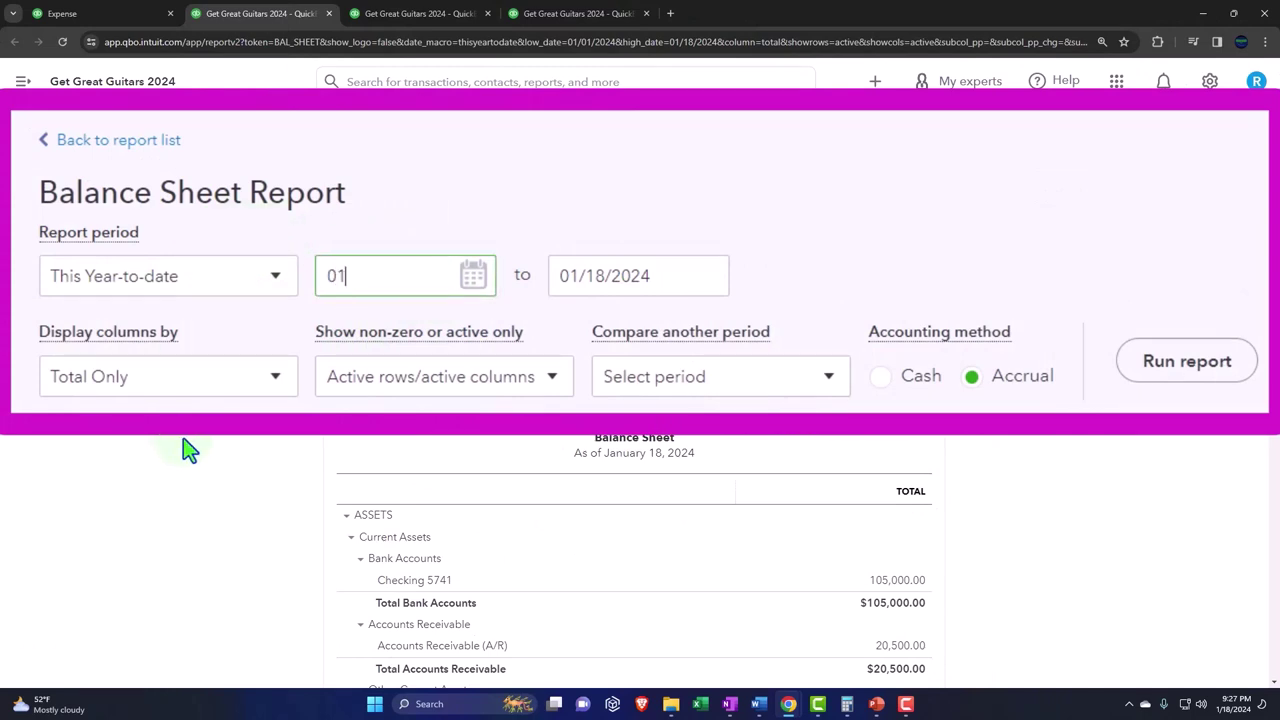
{"action": "key", "text": "Tab"}
{"action": "type", "text": "01312024"}
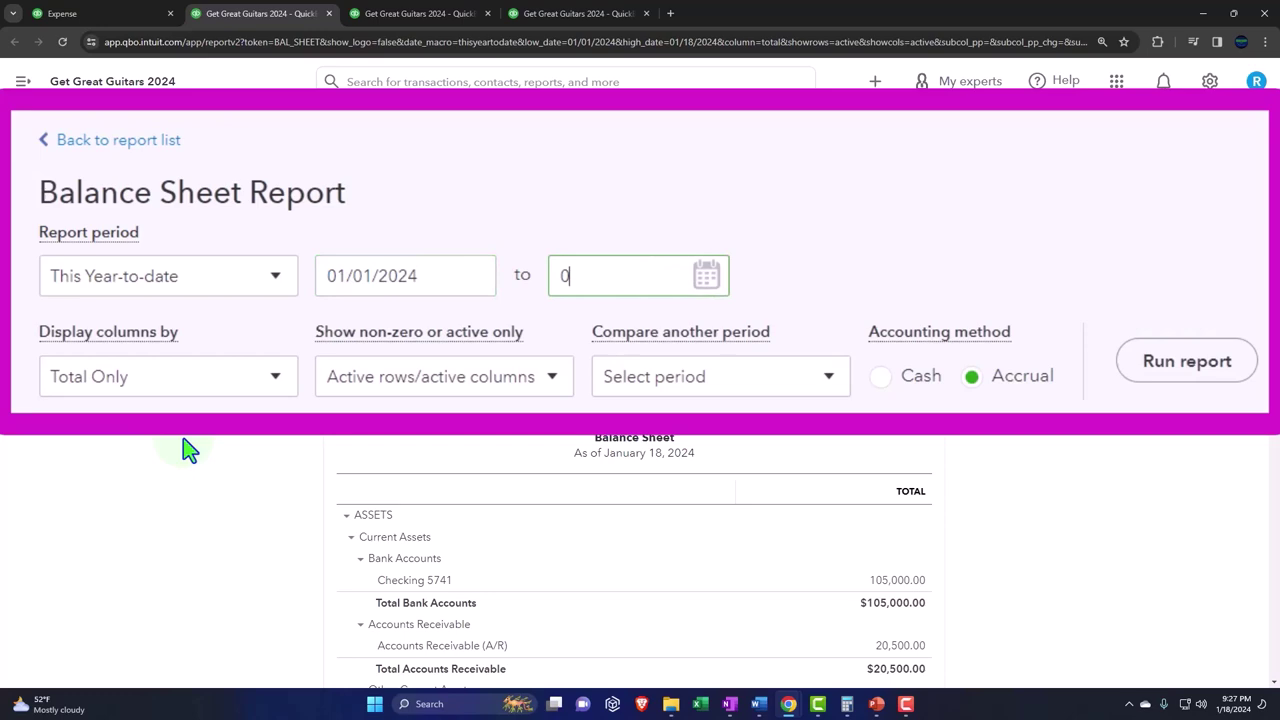
{"action": "key", "text": "Tab"}
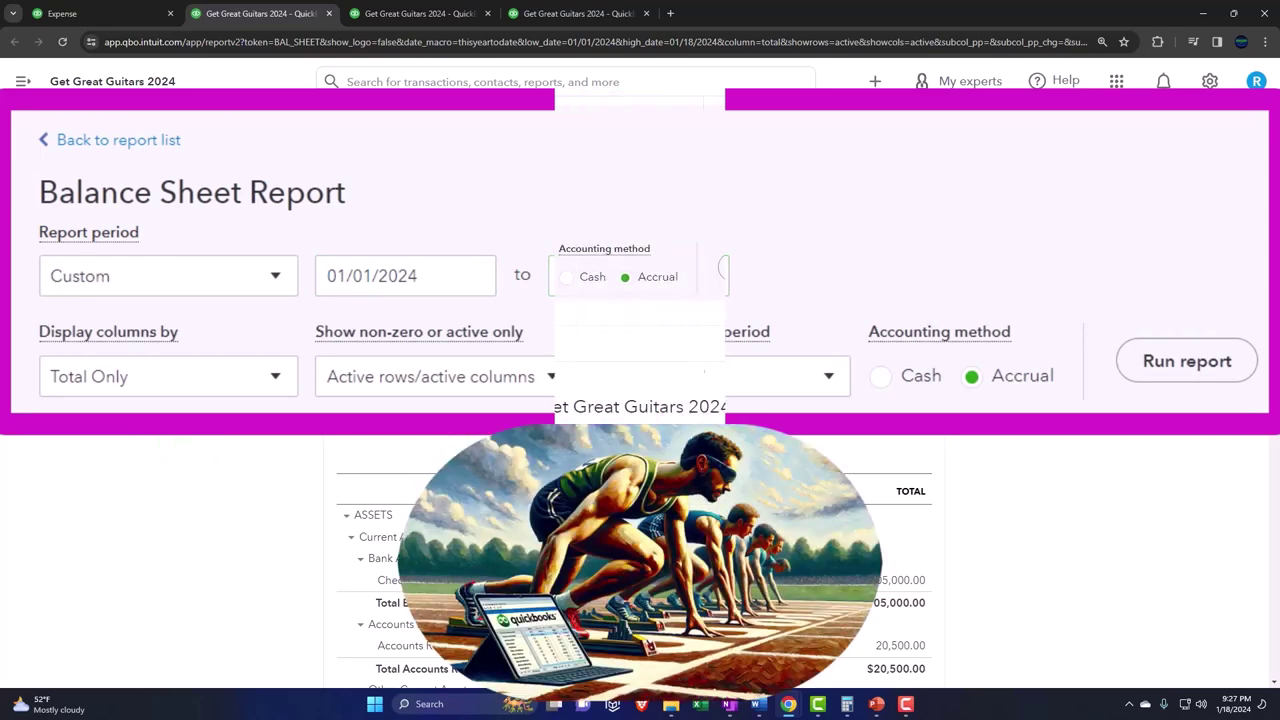
{"action": "left_click", "coordinate": [1200, 368]}
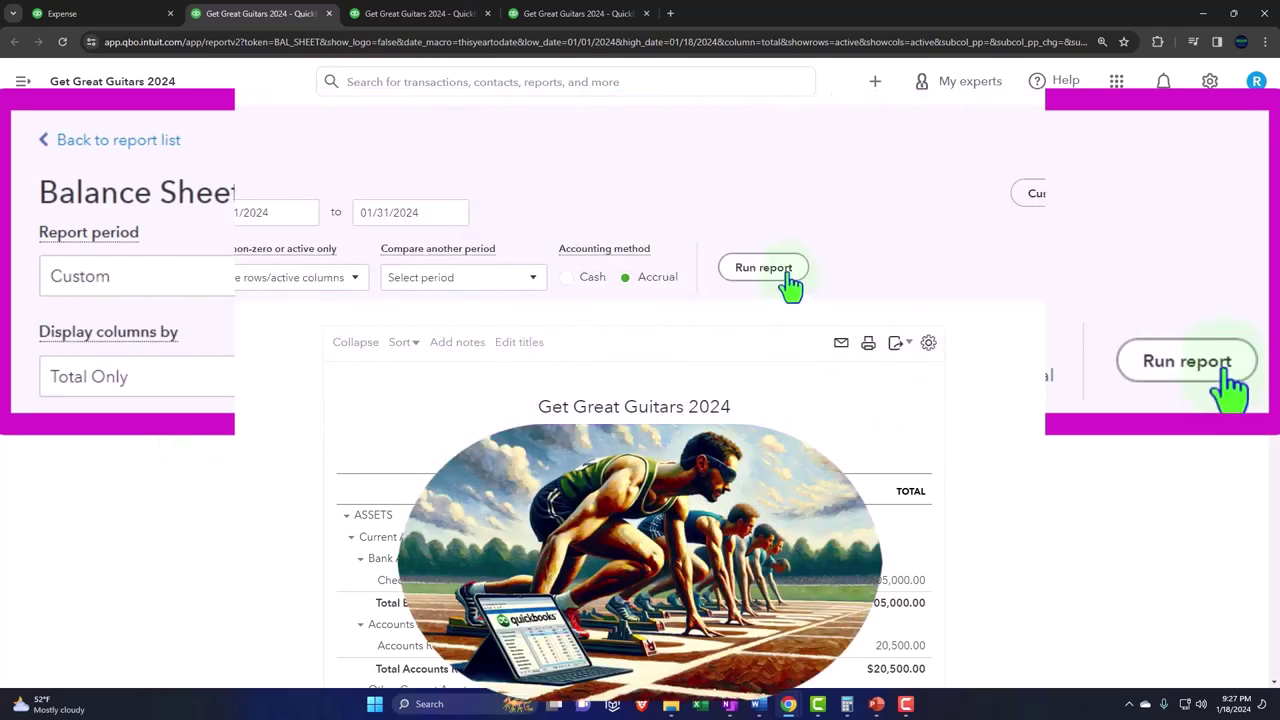
Step: Run the Profit and Loss report for 01/01/2024 to 01/31/2024, with the side navigation collapsed
{"action": "left_click", "coordinate": [439, 15]}
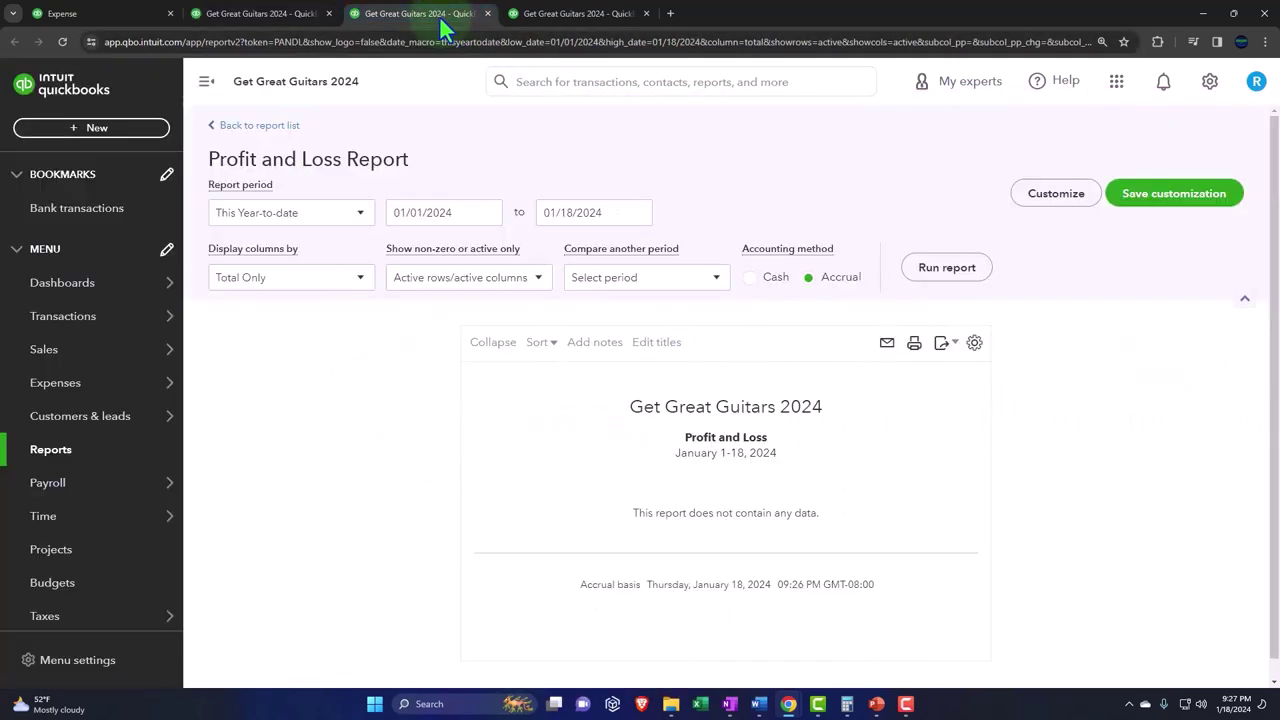
{"action": "left_click", "coordinate": [206, 81]}
{"action": "left_click_drag", "start_coordinate": [456, 281], "coordinate": [328, 276]}
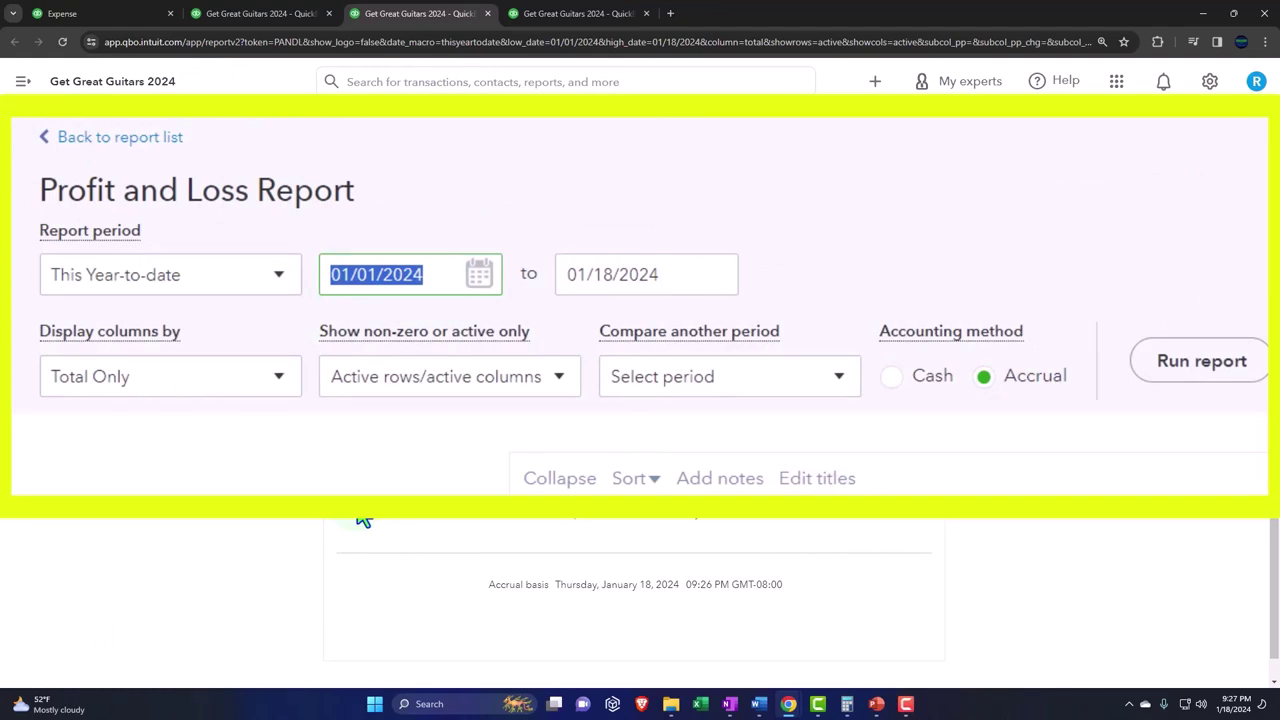
{"action": "type", "text": "010124"}
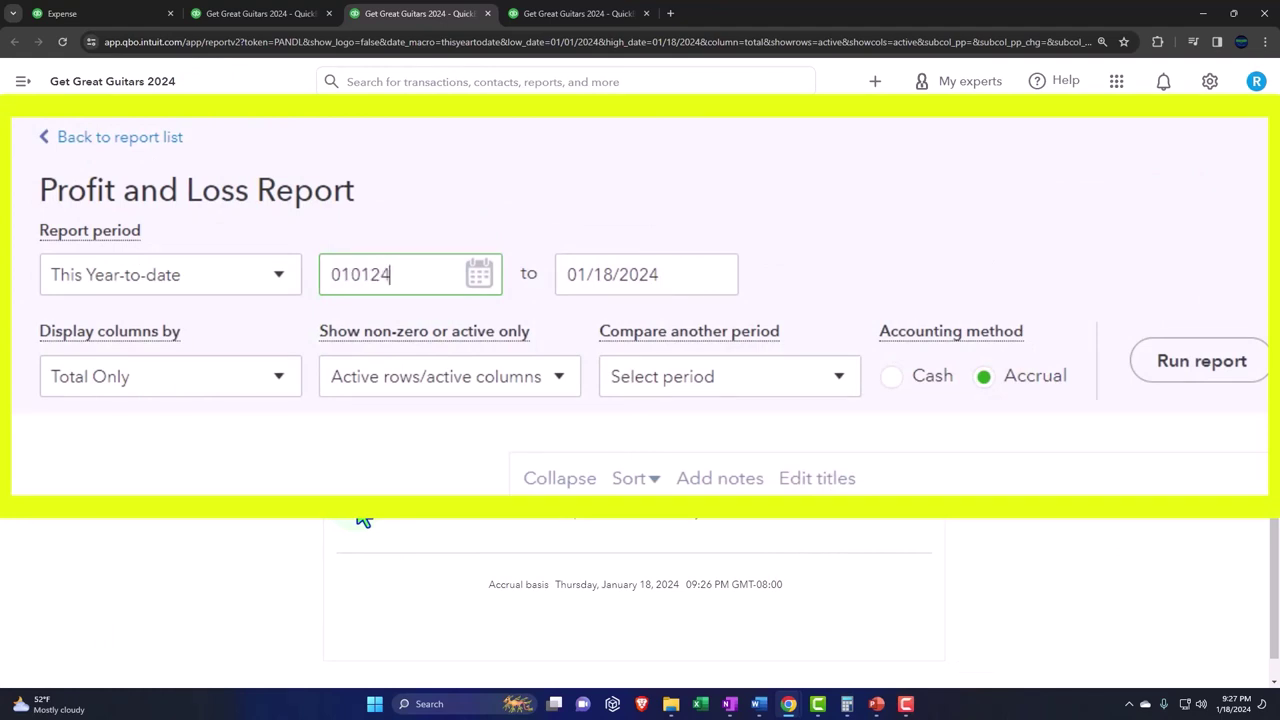
{"action": "key", "text": "Tab"}
{"action": "type", "text": "013124"}
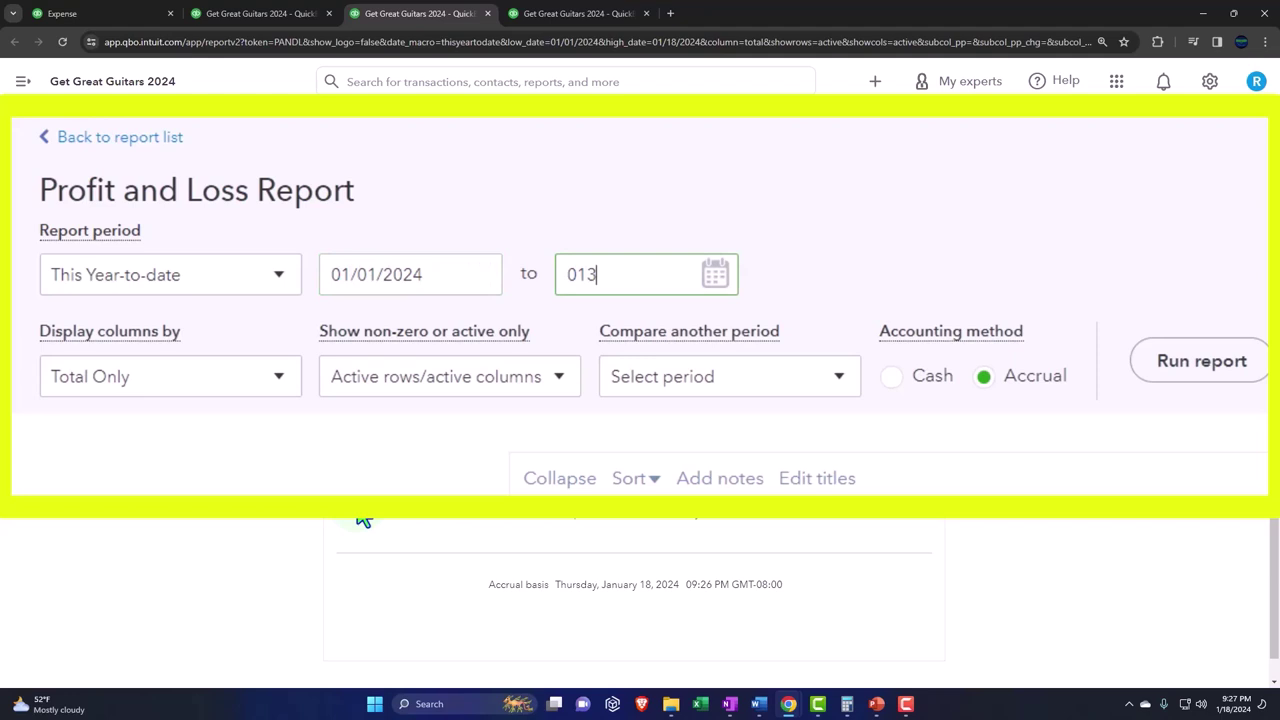
{"action": "key", "text": "Tab"}
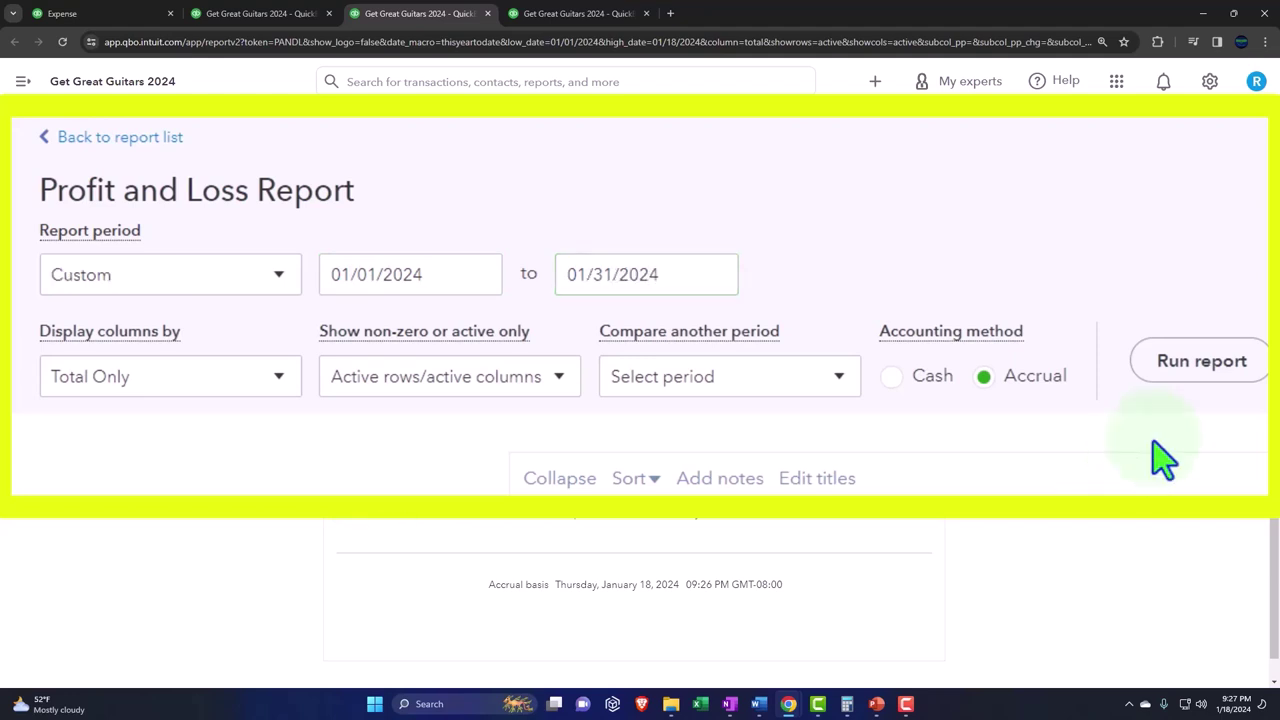
{"action": "left_click", "coordinate": [1197, 380]}
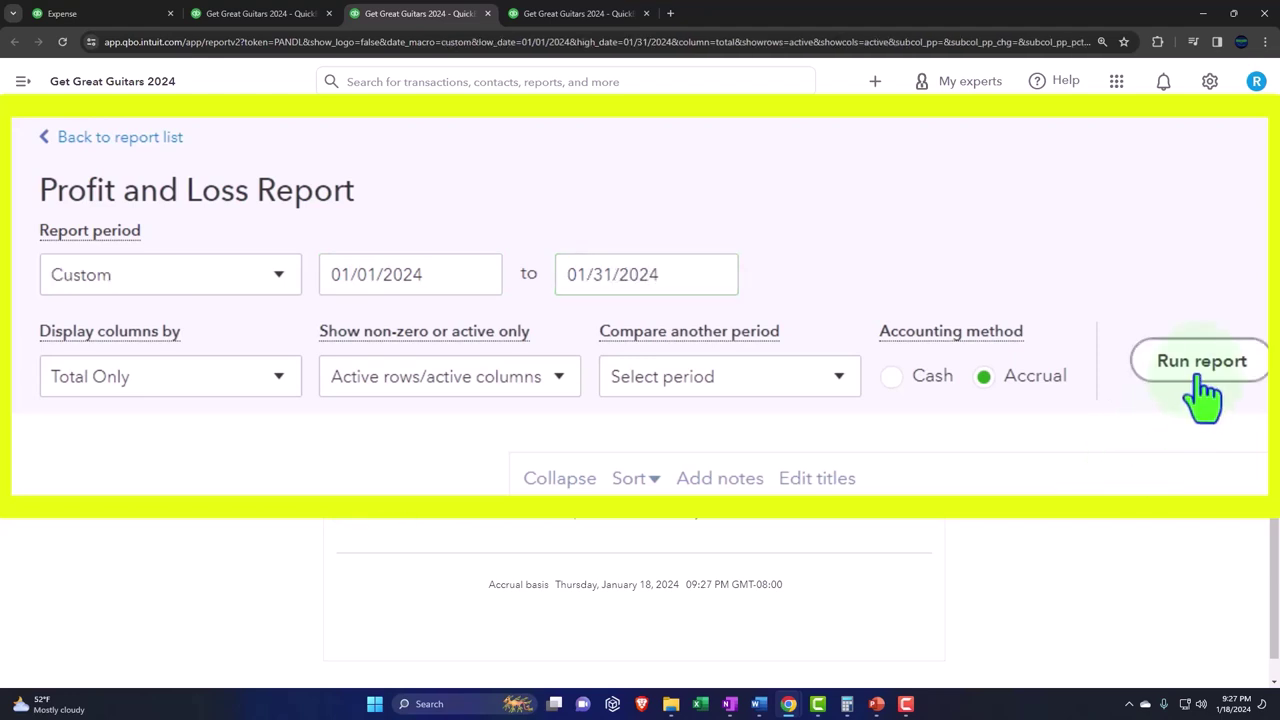
Step: Run the Trial Balance report for the period 01/01/2024 to 01/31/2024
{"action": "left_click", "coordinate": [601, 14]}
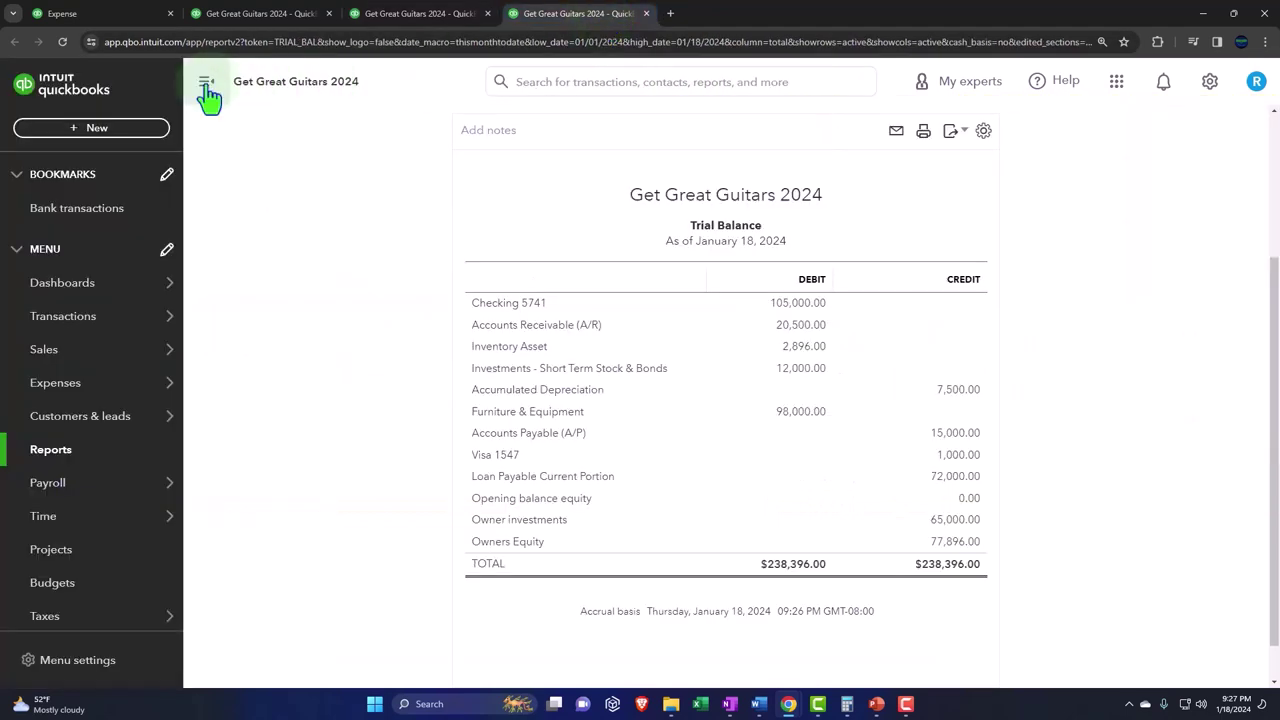
{"action": "scroll", "coordinate": [200, 300], "scroll_direction": "up", "scroll_amount": 5}
{"action": "left_click", "coordinate": [270, 210]}
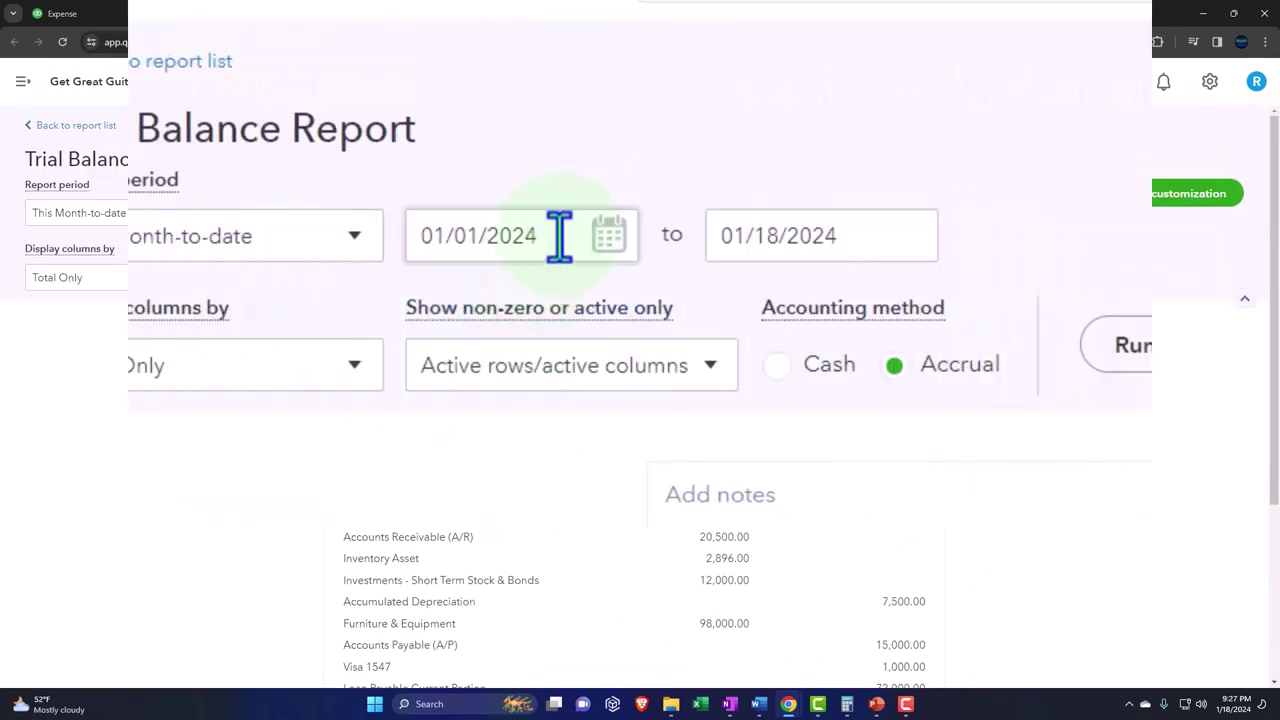
{"action": "type", "text": "010124"}
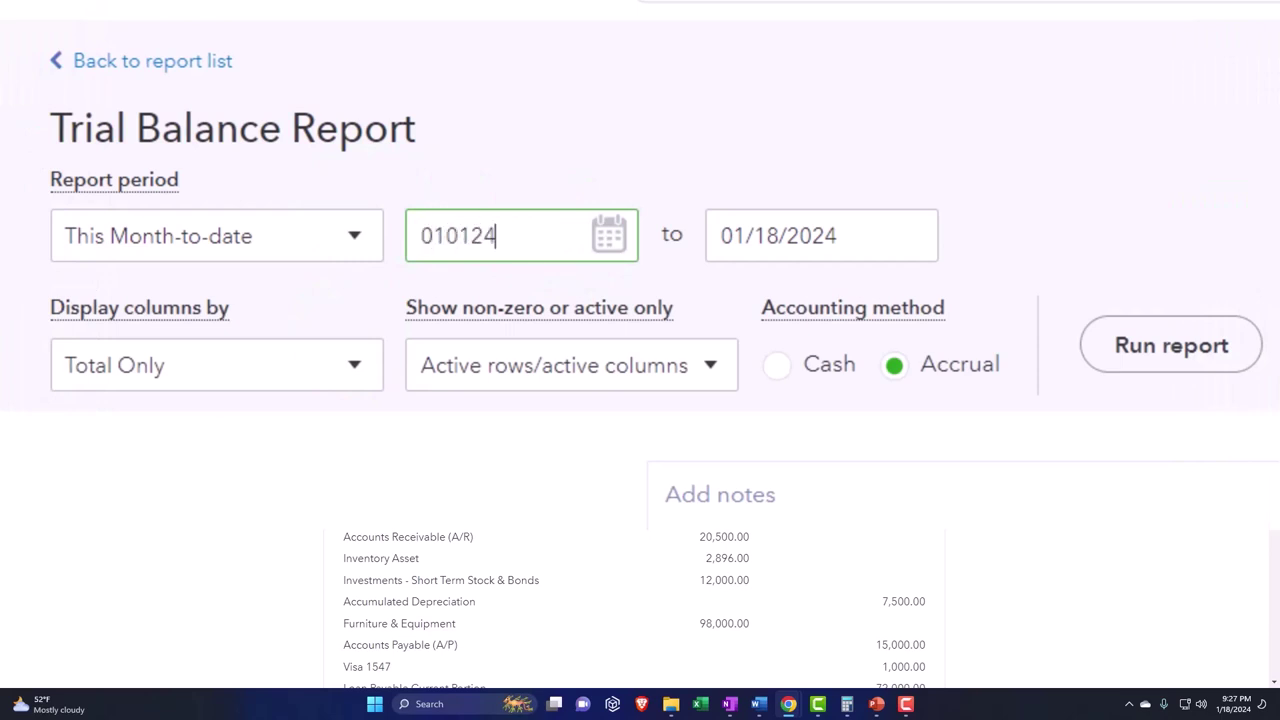
{"action": "key", "text": "Tab"}
{"action": "type", "text": "013124"}
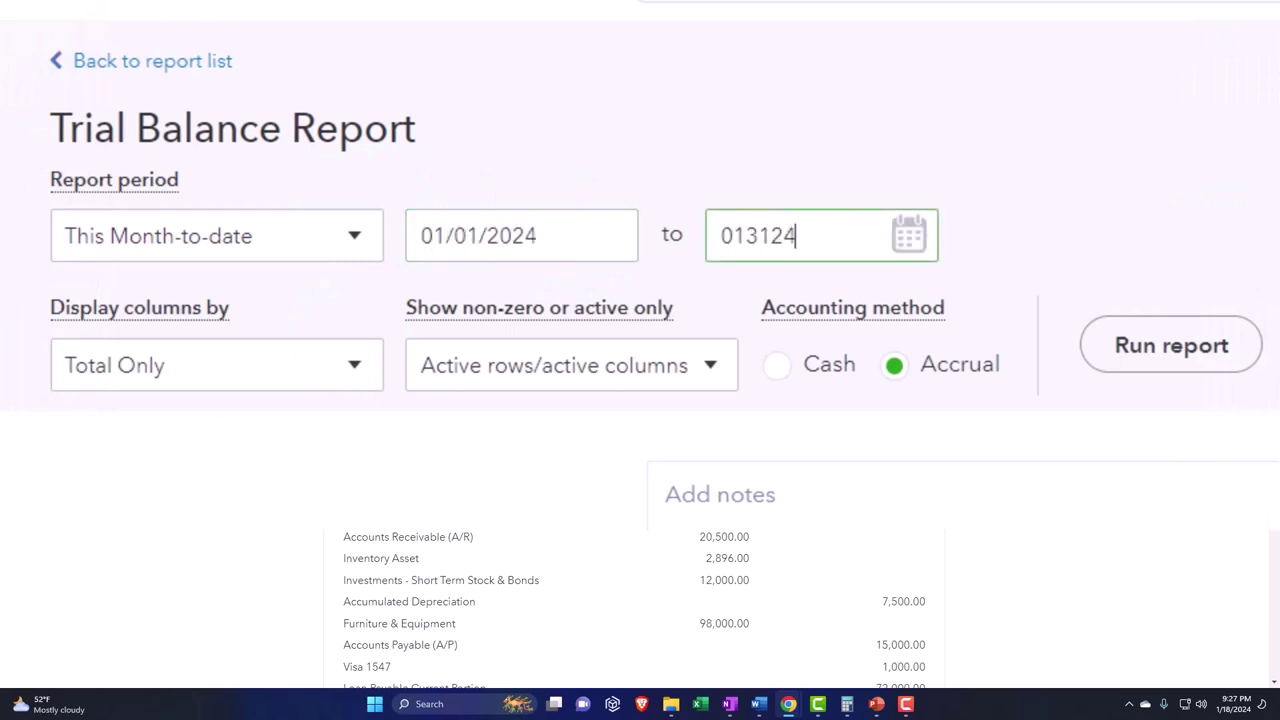
{"action": "key", "text": "Tab"}
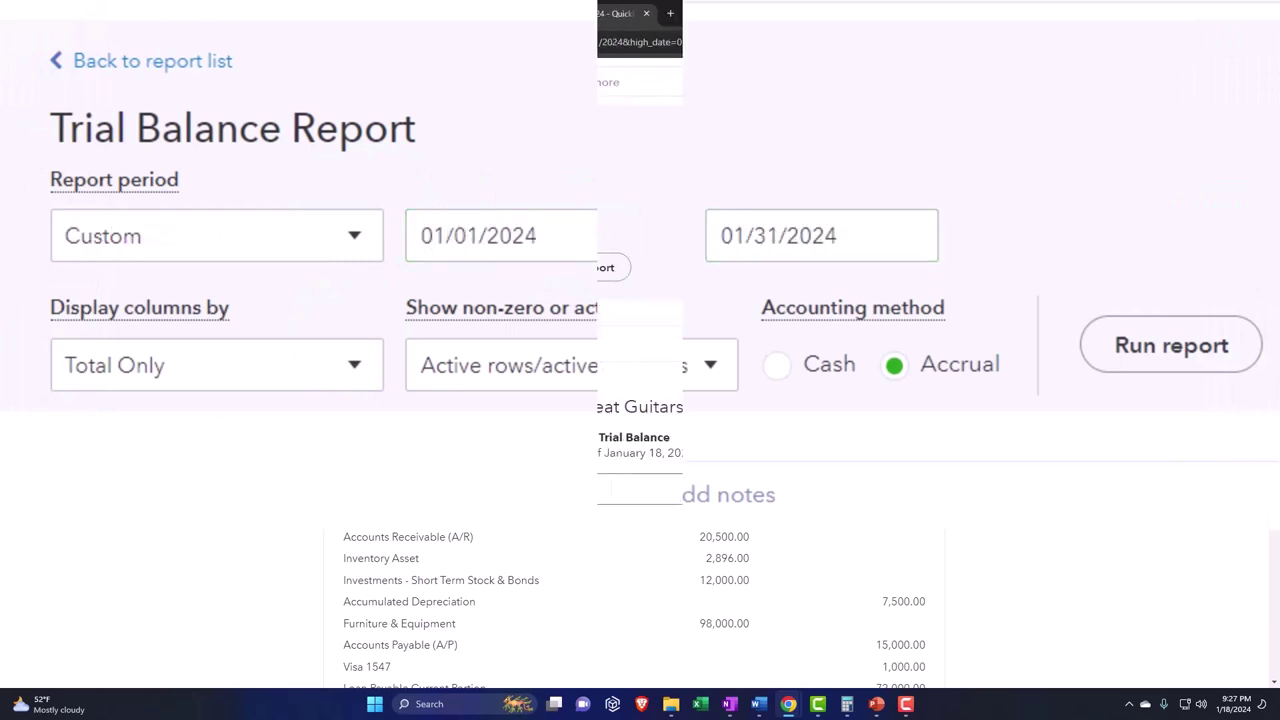
{"action": "left_click", "coordinate": [600, 270]}
{"action": "scroll", "coordinate": [620, 289], "scroll_direction": "down", "scroll_amount": 3}
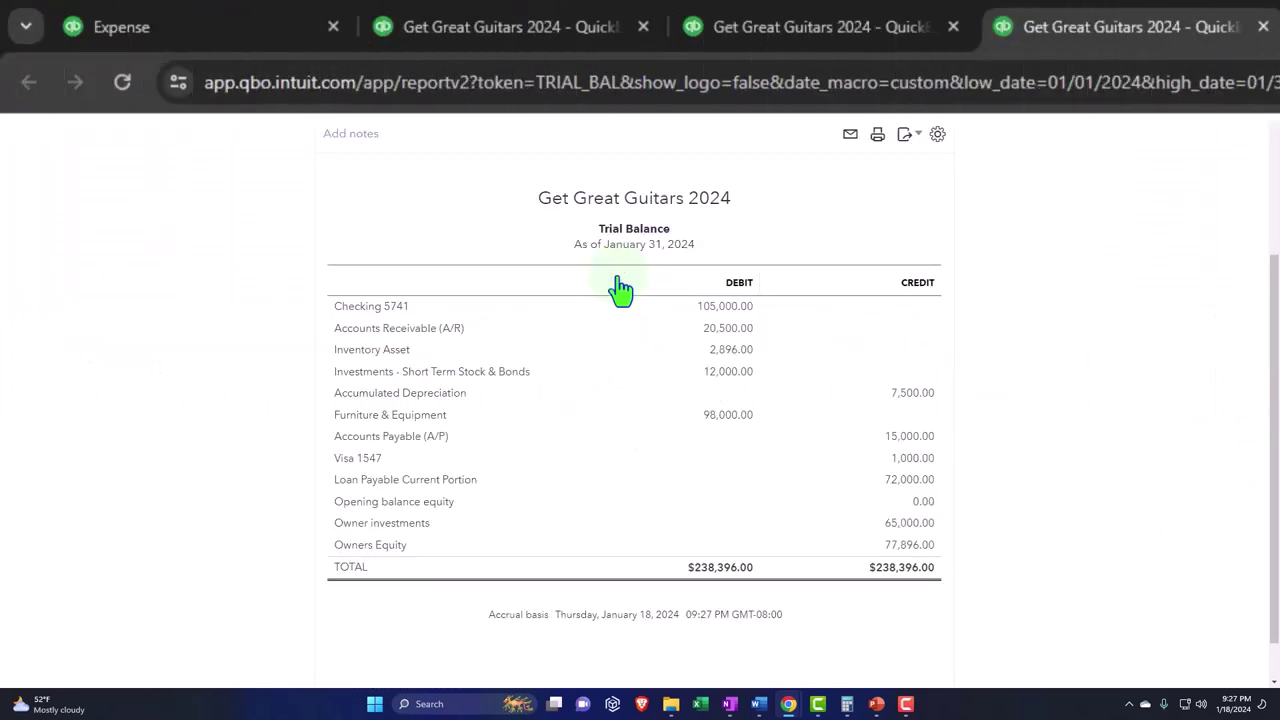
Step: Return to the Balance Sheet report and look over the company settings options and the list of new transaction types
{"action": "left_click", "coordinate": [556, 38]}
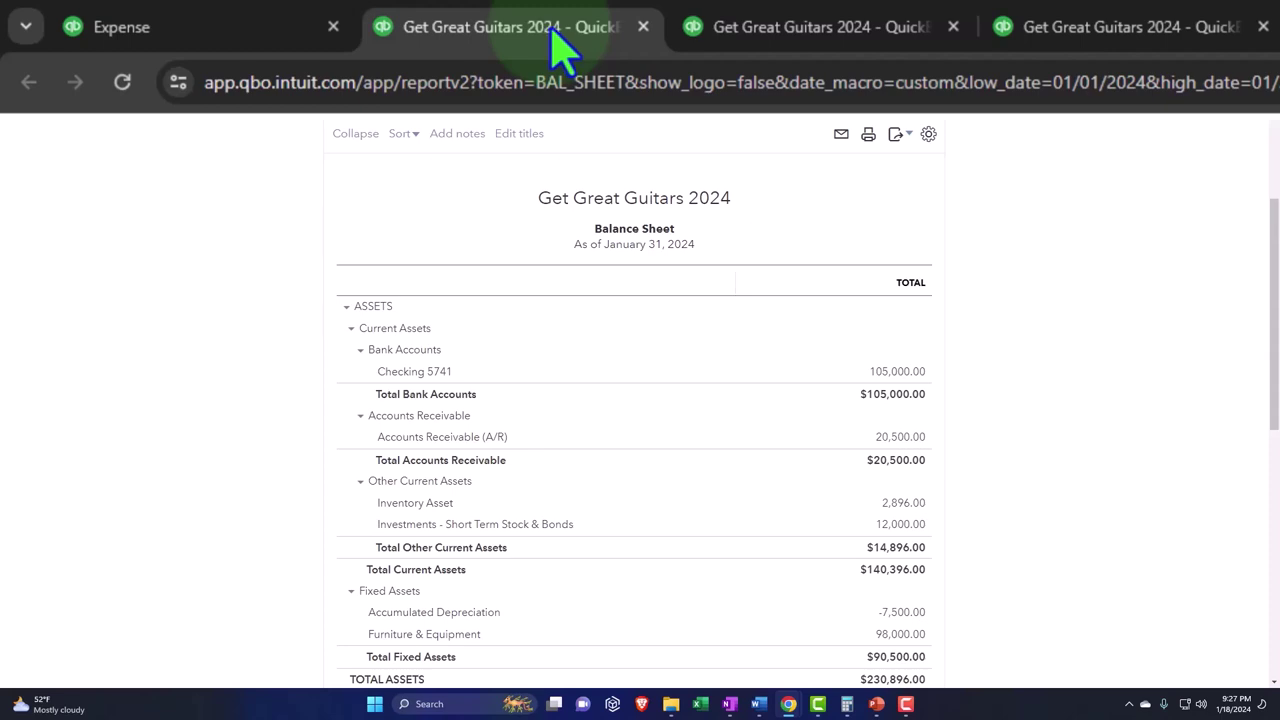
{"action": "left_click", "coordinate": [1207, 84]}
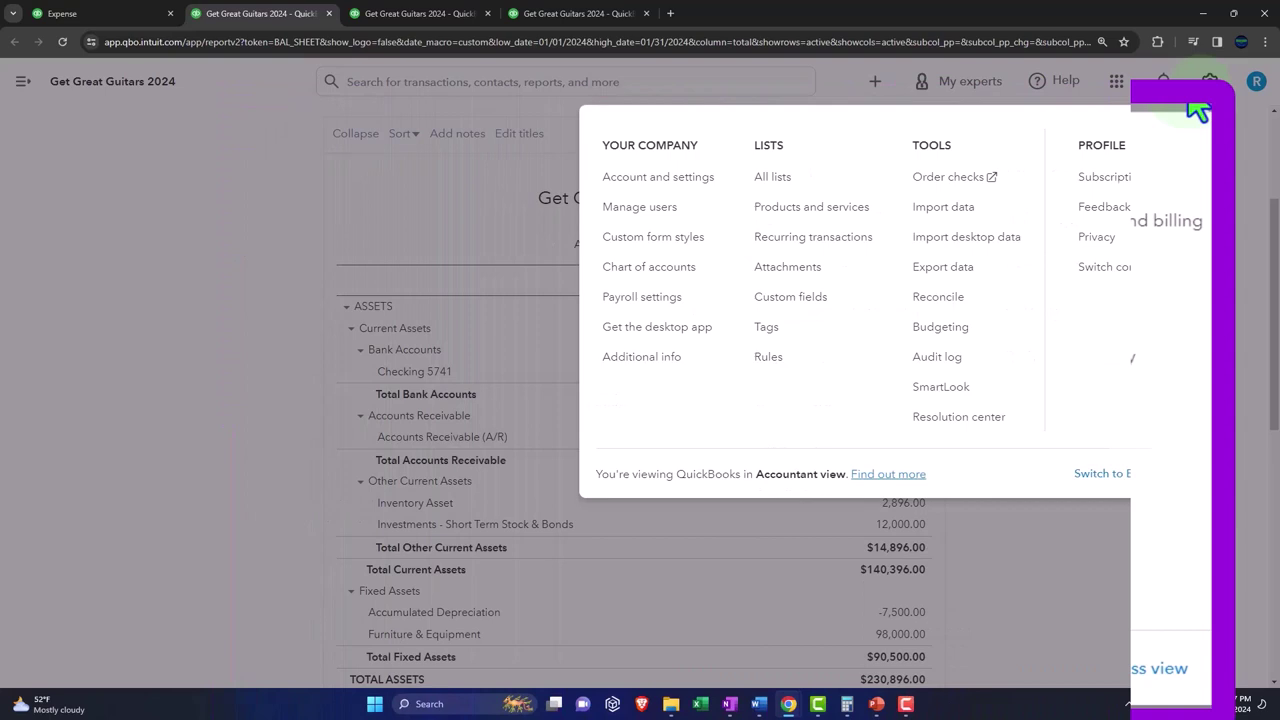
{"action": "left_click", "coordinate": [1205, 88]}
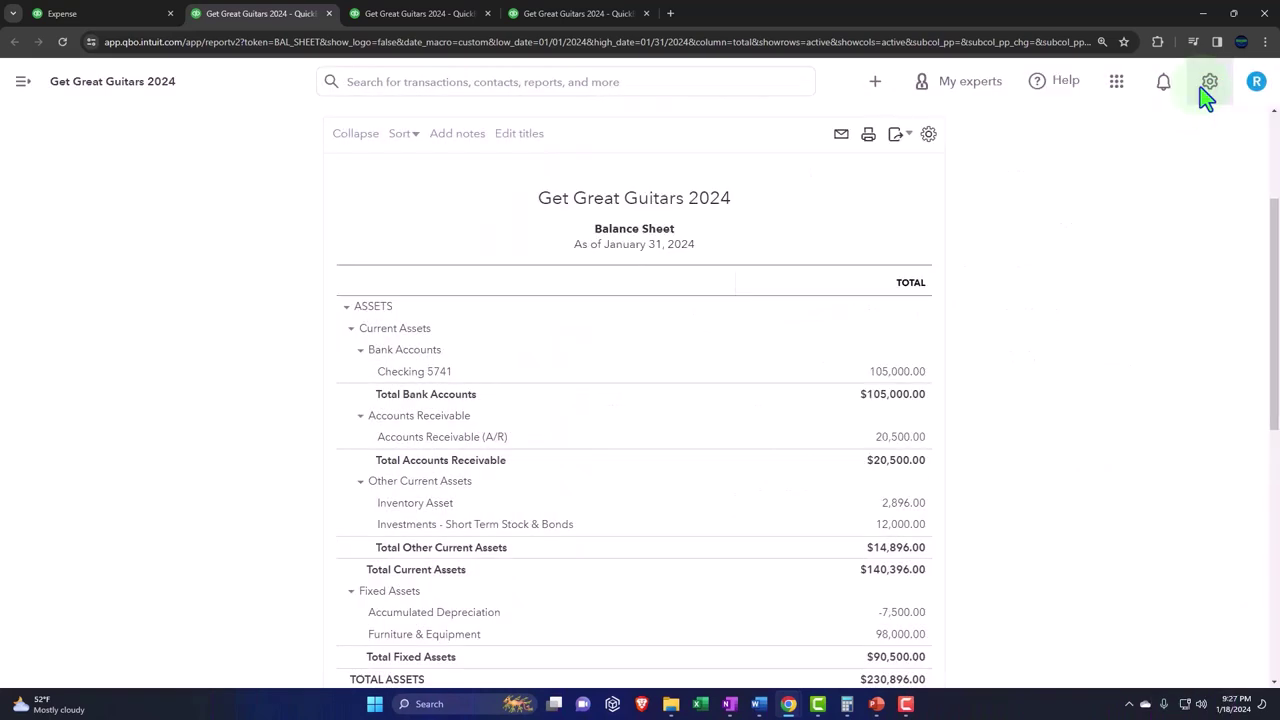
{"action": "left_click", "coordinate": [875, 86]}
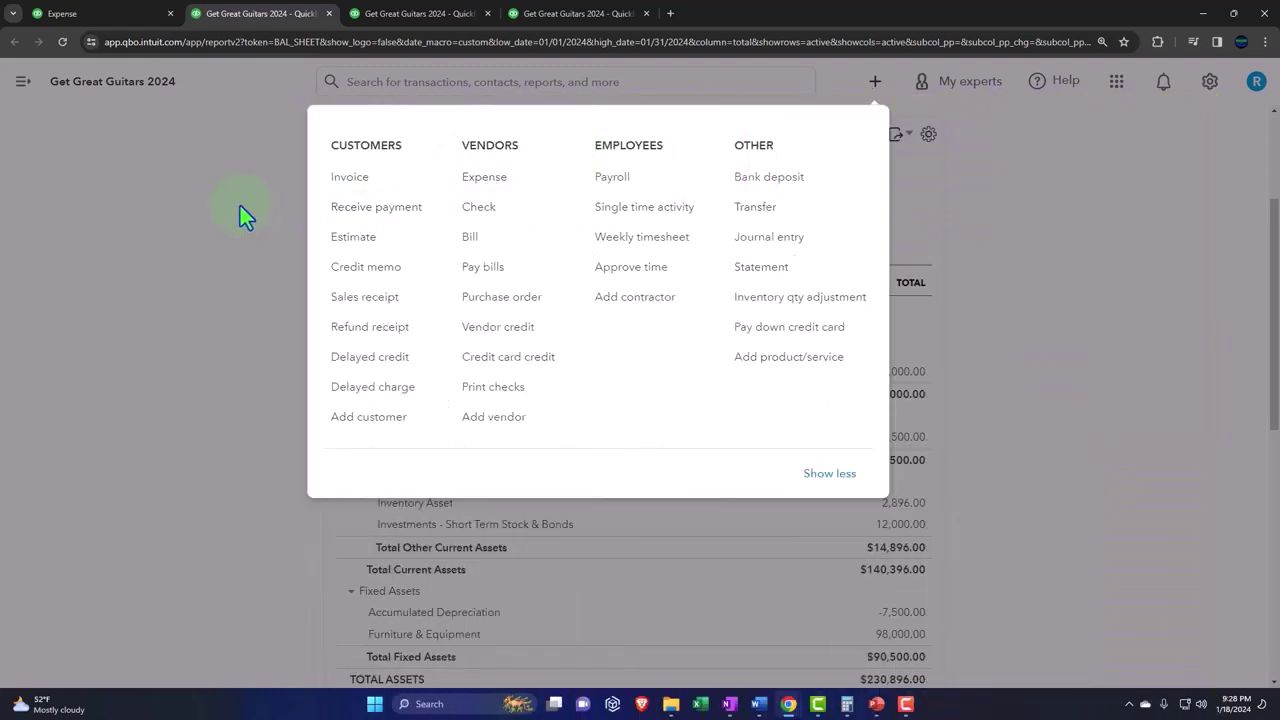
{"action": "left_click", "coordinate": [240, 214]}
Step: Enlarge the Balance Sheet page and collapse its Current Assets, Fixed Assets, Liabilities and Equity sections
{"action": "key", "text": "ctrl+plus"}
{"action": "scroll", "coordinate": [240, 212], "scroll_direction": "down", "scroll_amount": 1}
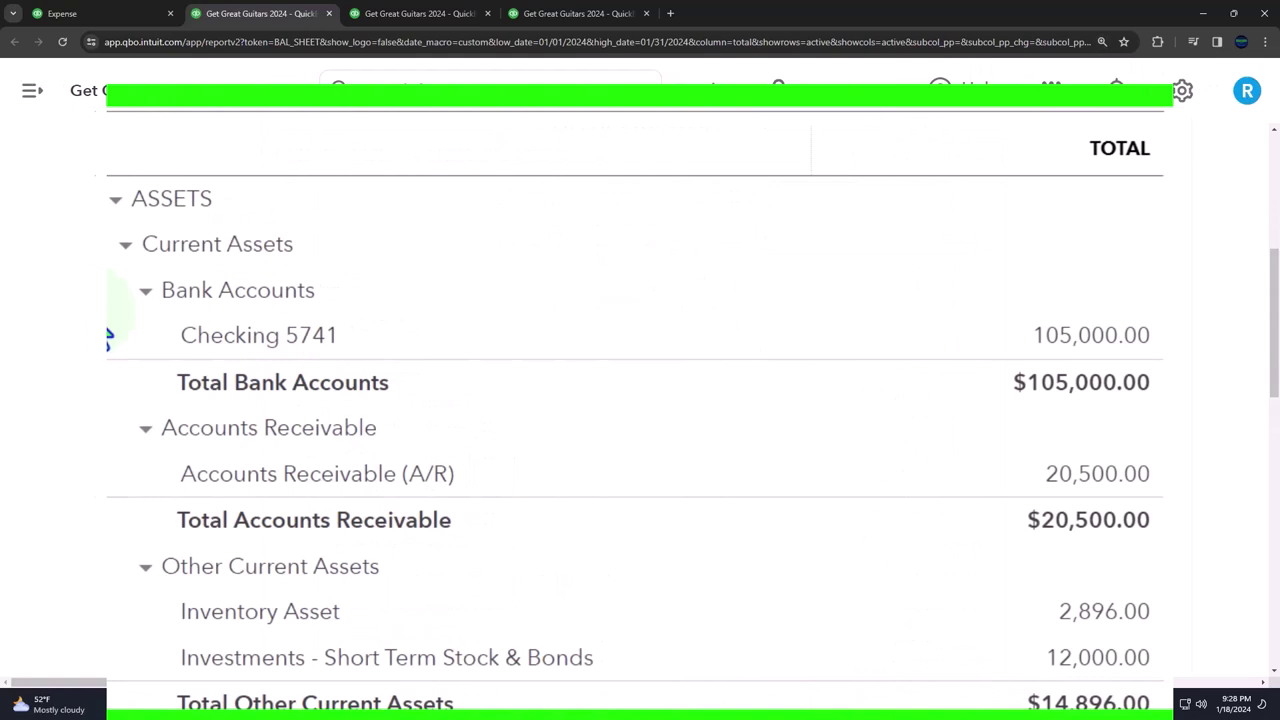
{"action": "left_click", "coordinate": [124, 247]}
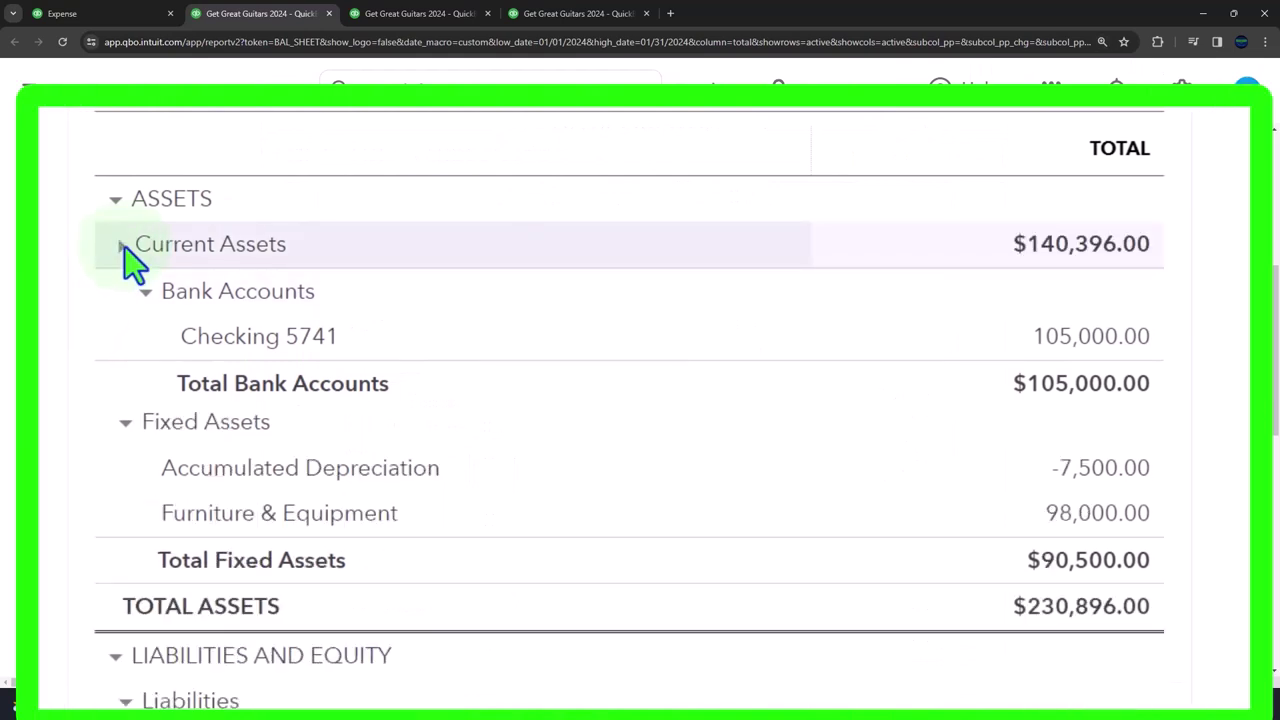
{"action": "left_click", "coordinate": [122, 292]}
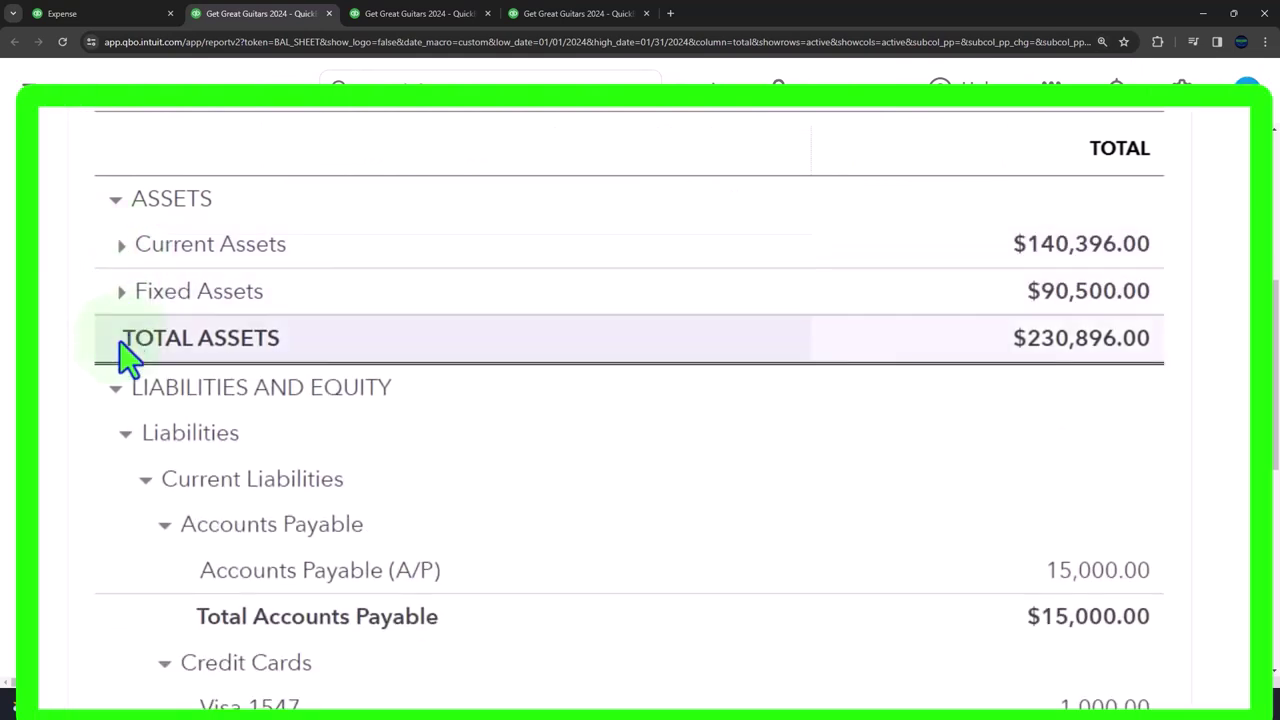
{"action": "left_click", "coordinate": [121, 433]}
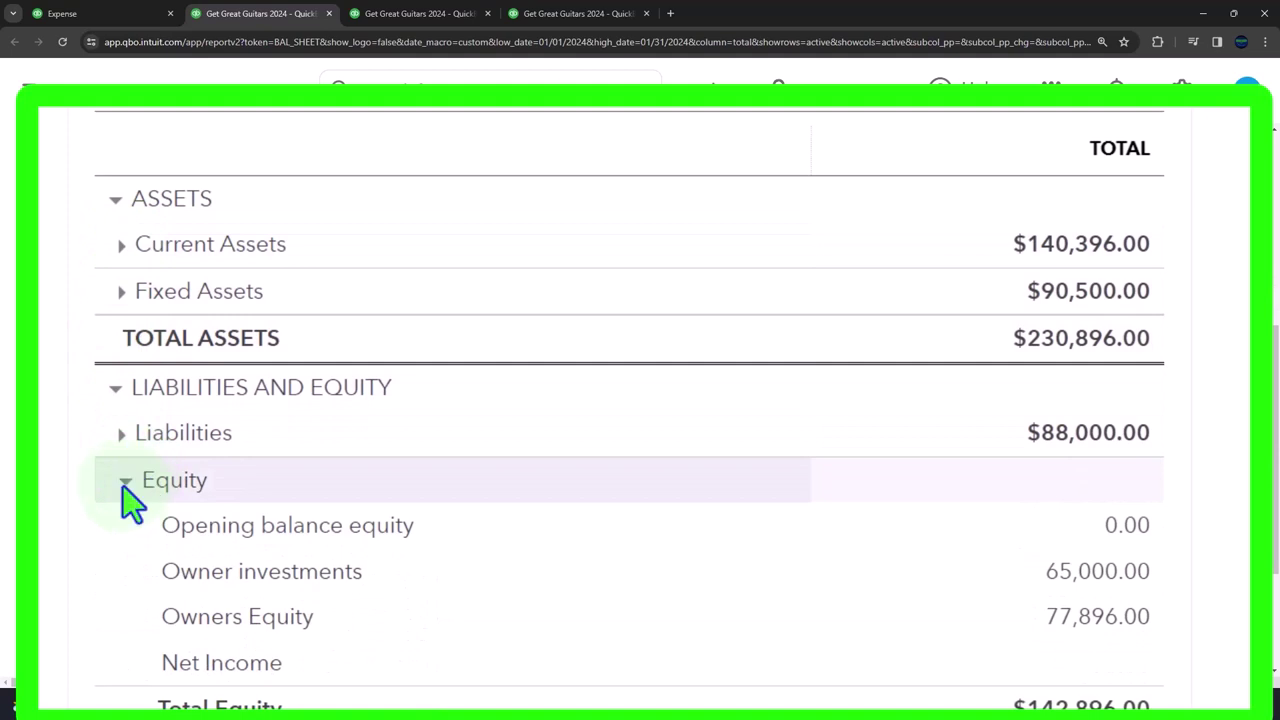
{"action": "left_click", "coordinate": [122, 484]}
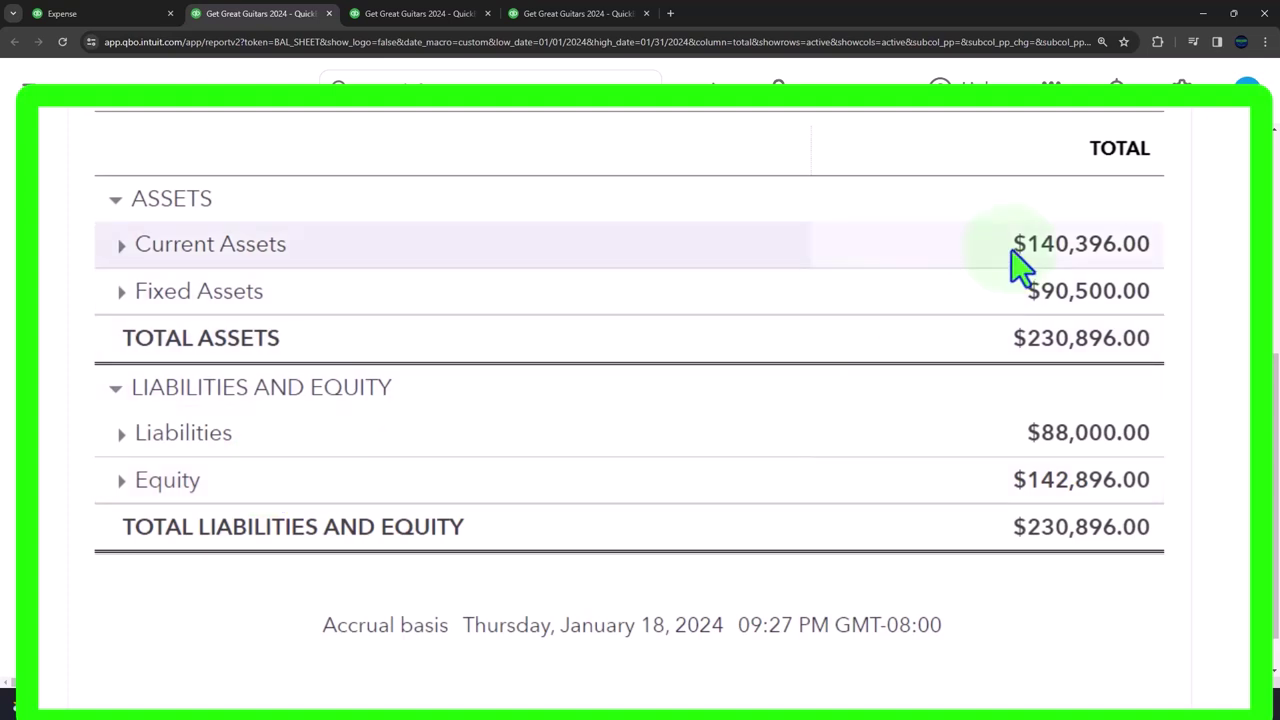
Step: Expand the Fixed Assets and Current Assets sections of the Balance Sheet to show their accounts
{"action": "left_click", "coordinate": [120, 296]}
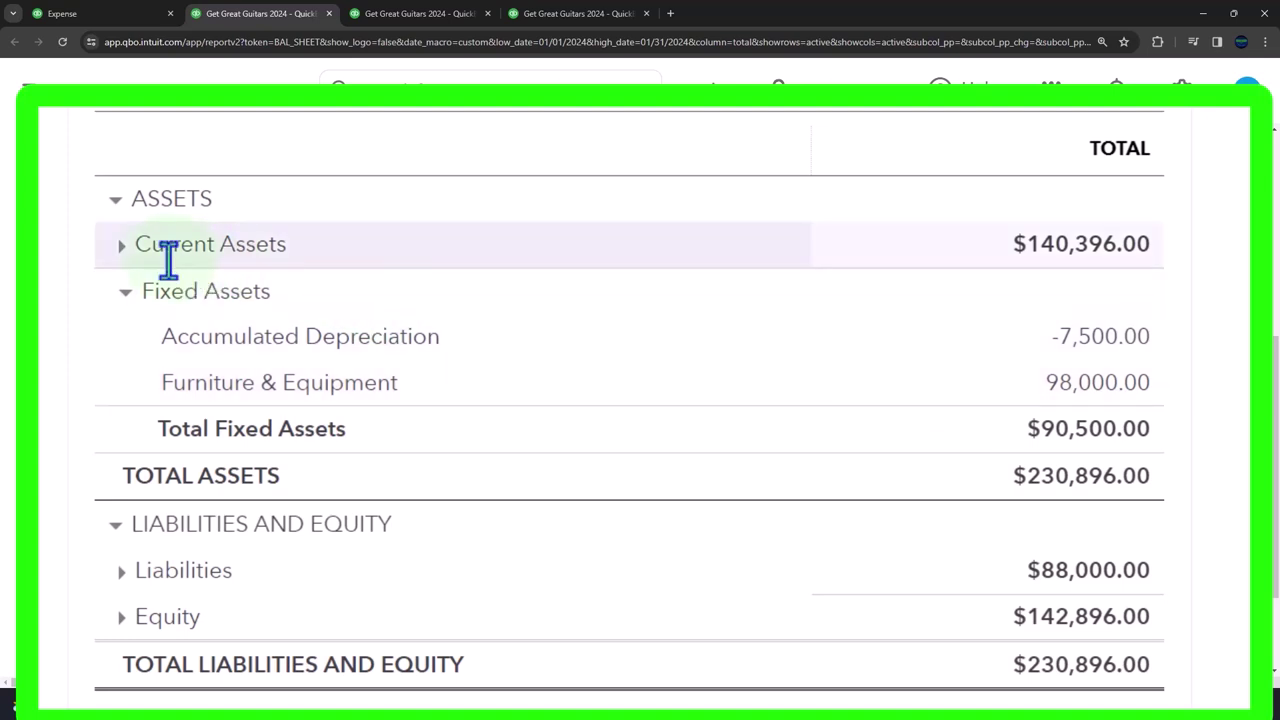
{"action": "left_click", "coordinate": [122, 248]}
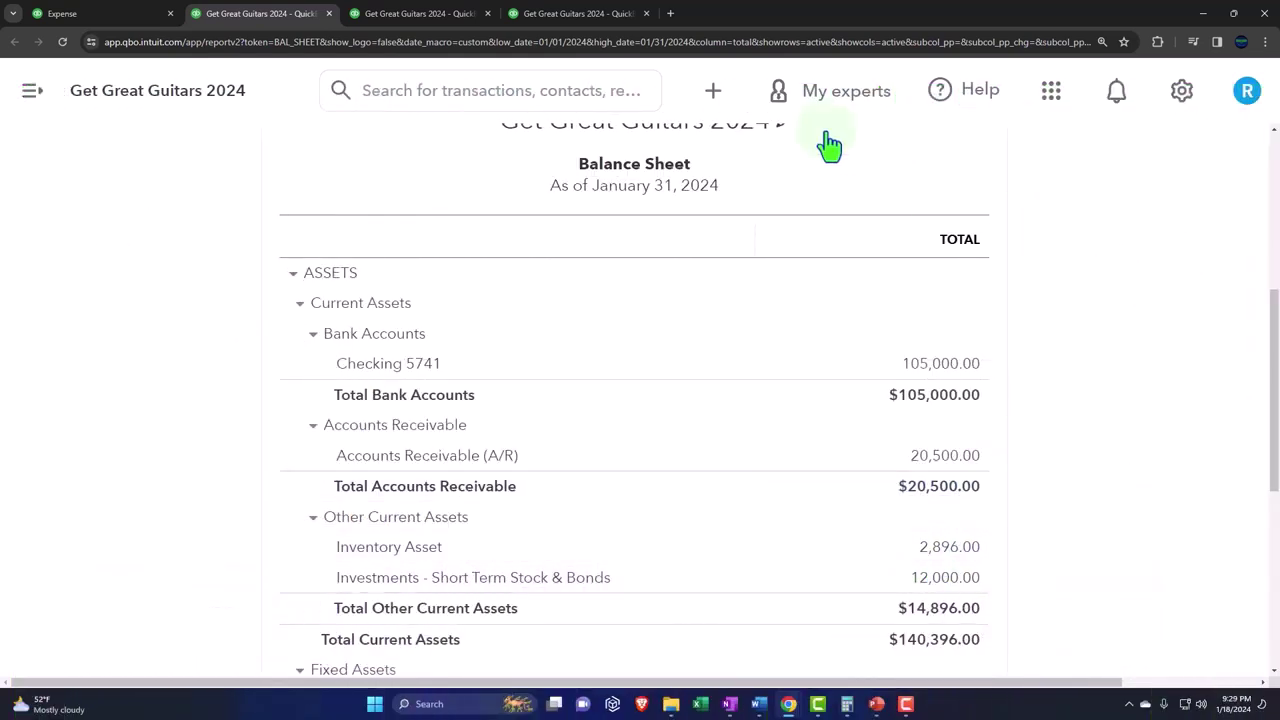
Step: Review the new transaction types for customers, vendors, employees and other, and switch to the QuickBooks Flow Chart page in OneNote
{"action": "left_click", "coordinate": [720, 96]}
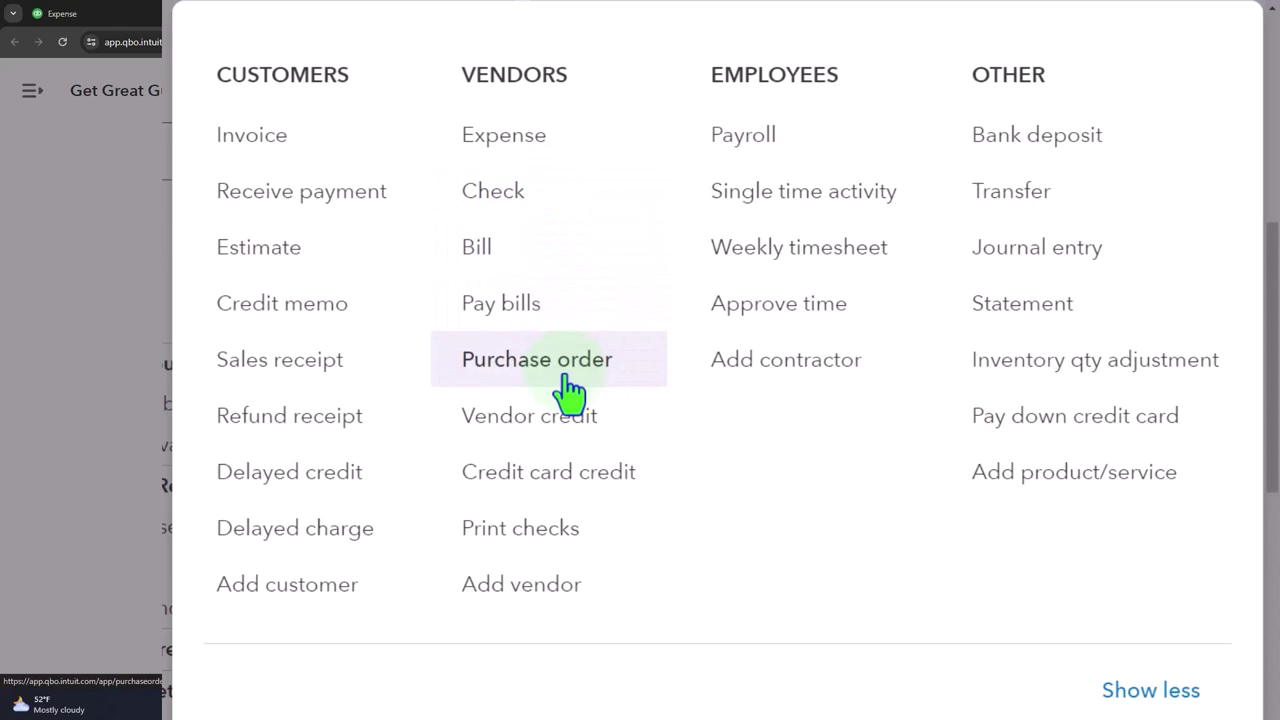
{"action": "left_click", "coordinate": [731, 704]}
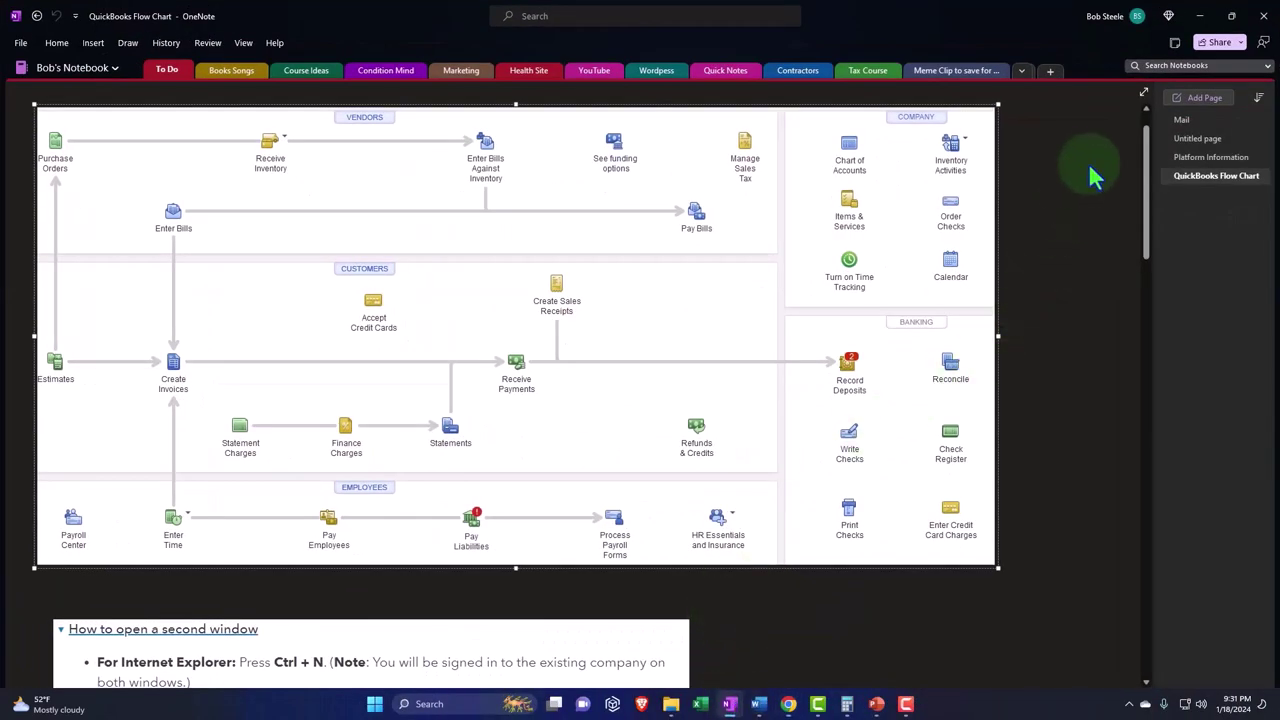